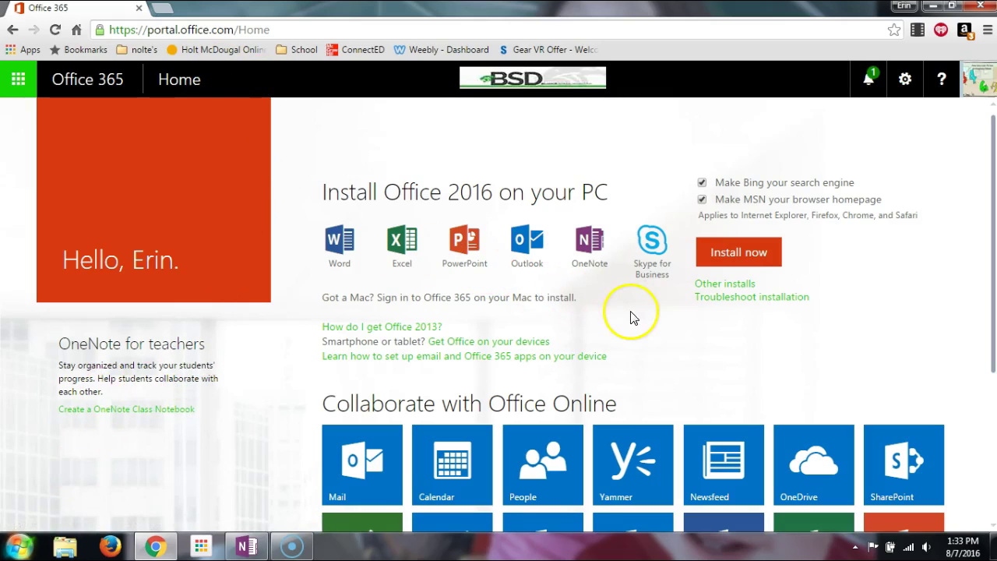
- Follow the 'Create a OneNote Class Notebook' link under OneNote for teachers on the home page
scroll(711, 338, down, 2)
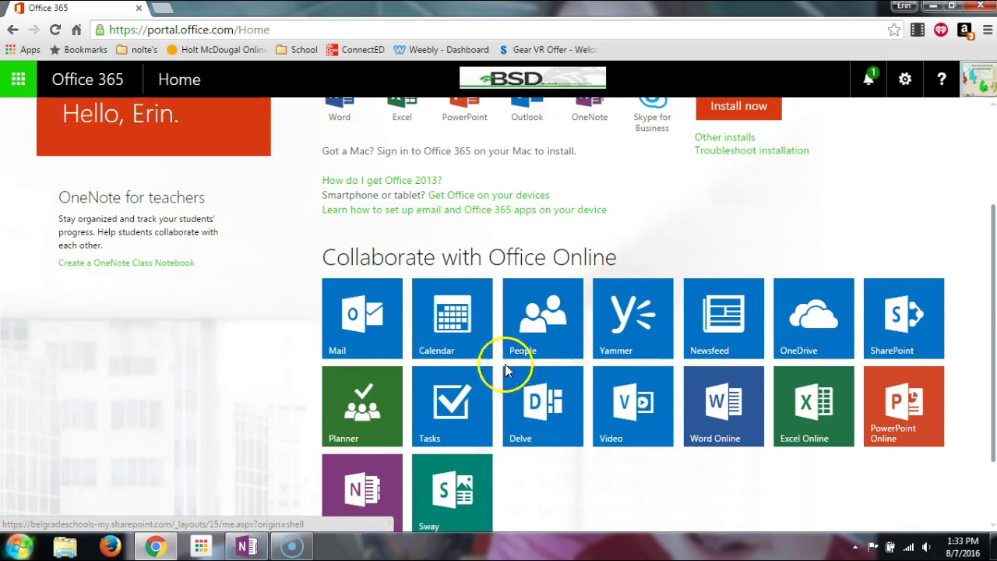
scroll(551, 490, down, 1)
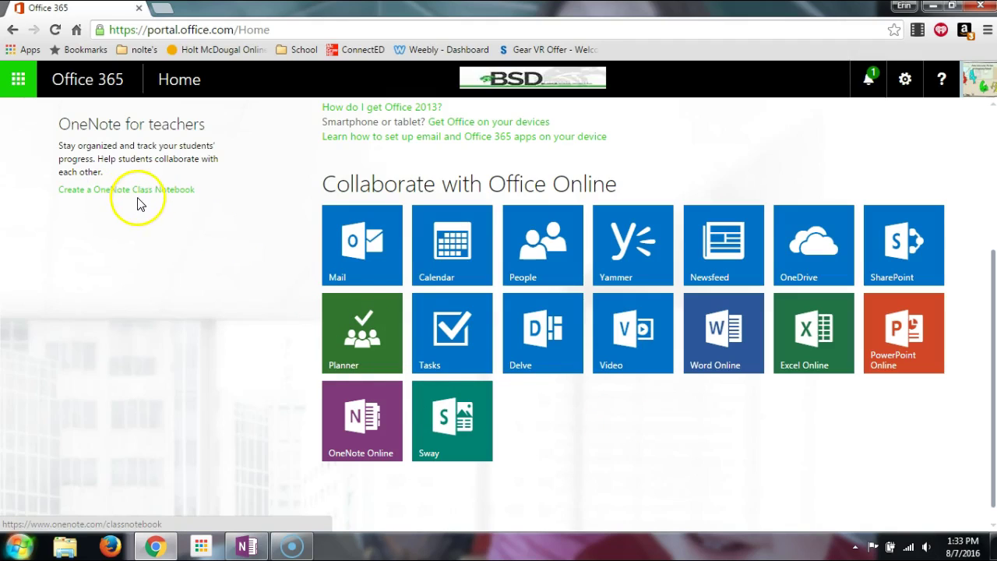
click(375, 417)
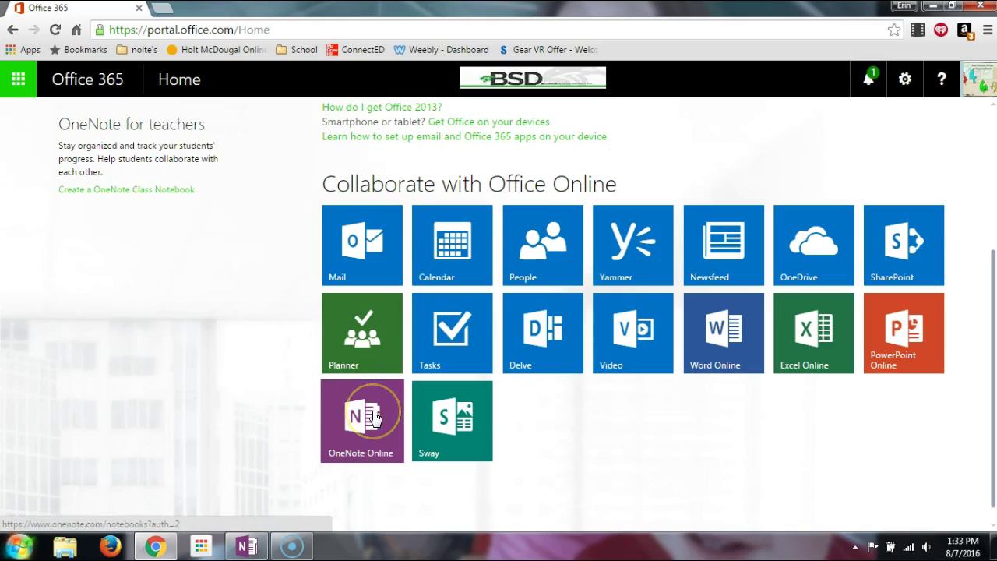
click(175, 198)
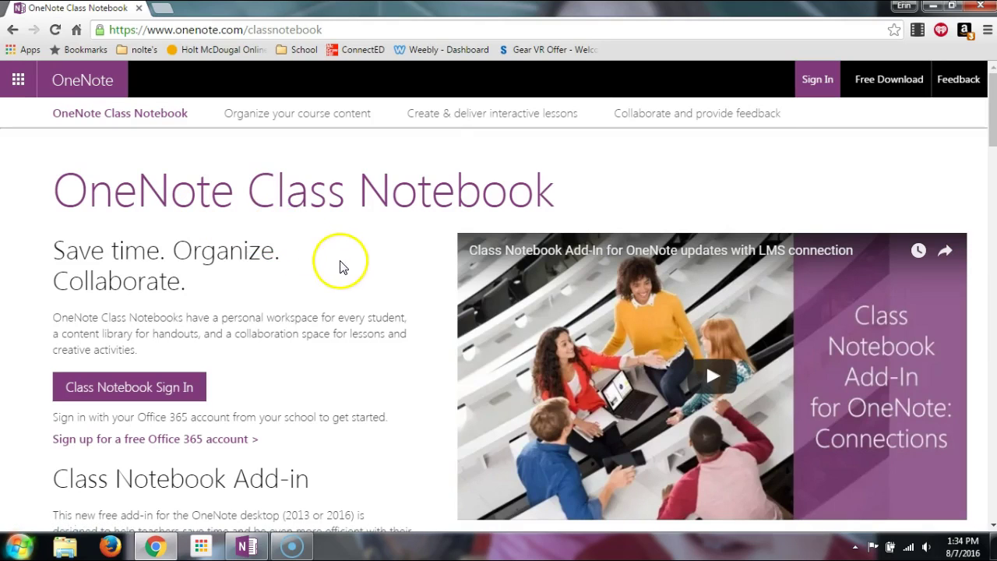
- Use Class Notebook Sign In with the school Office 365 account
scroll(350, 269, down, 1)
scroll(350, 272, down, 3)
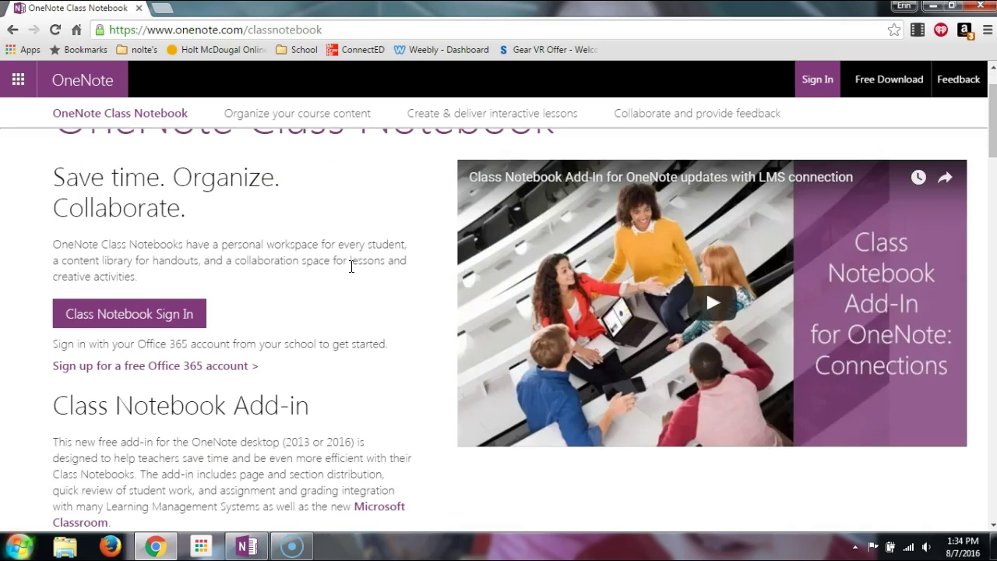
scroll(352, 266, down, 2)
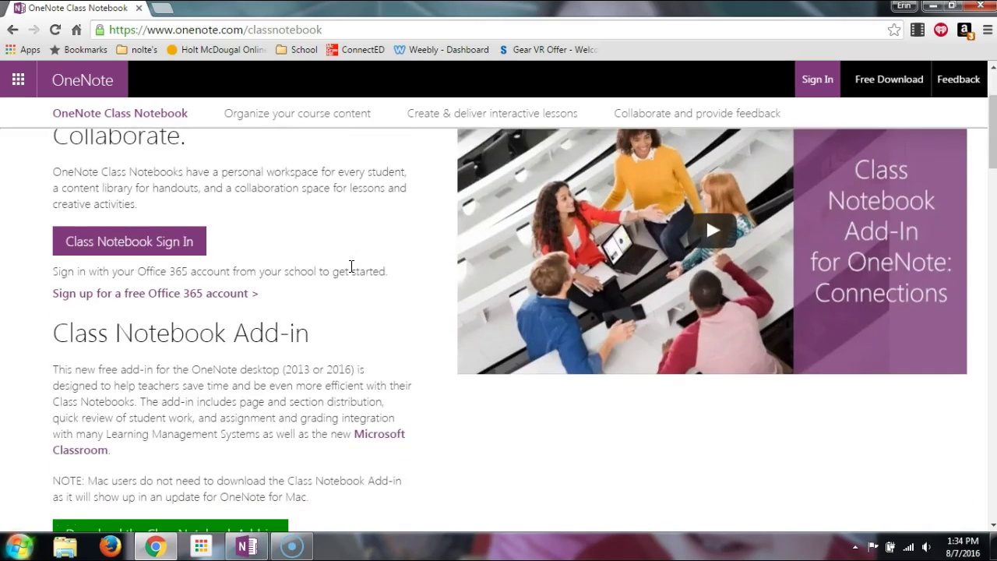
scroll(349, 269, down, 2)
scroll(350, 272, up, 4)
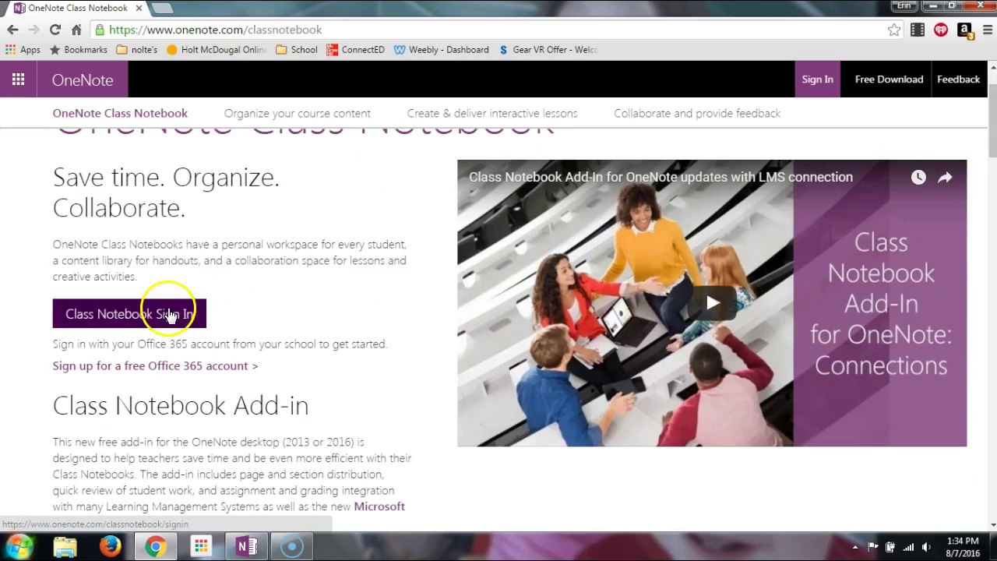
click(164, 316)
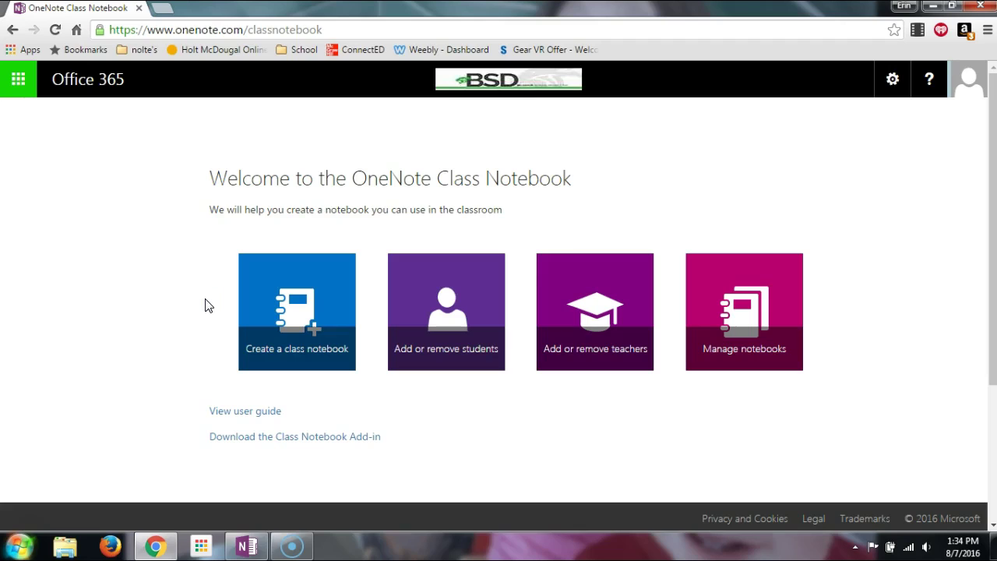
click(274, 284)
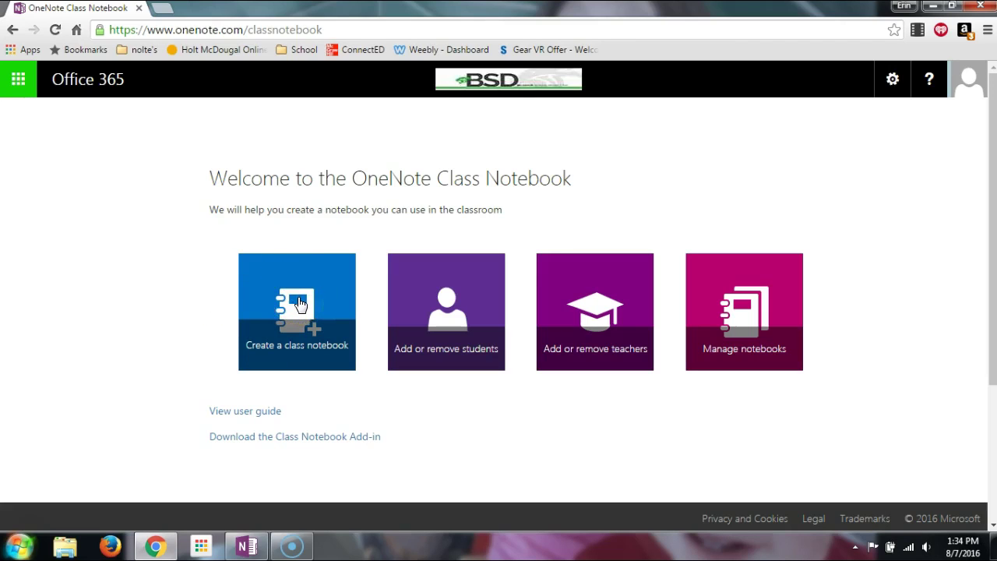
- Create a new class notebook named 'Advance Math 3' and continue to its overview
click(300, 304)
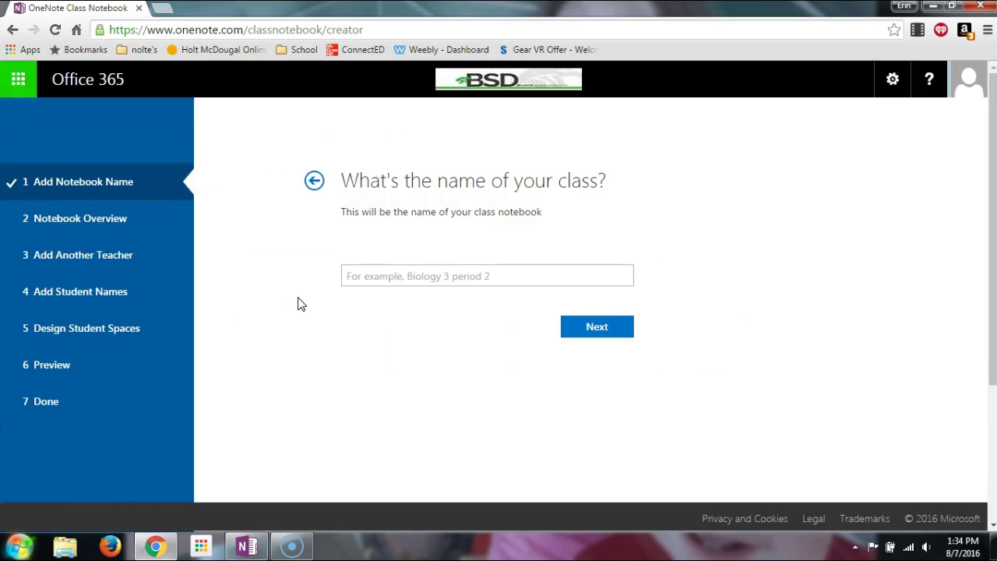
click(387, 275)
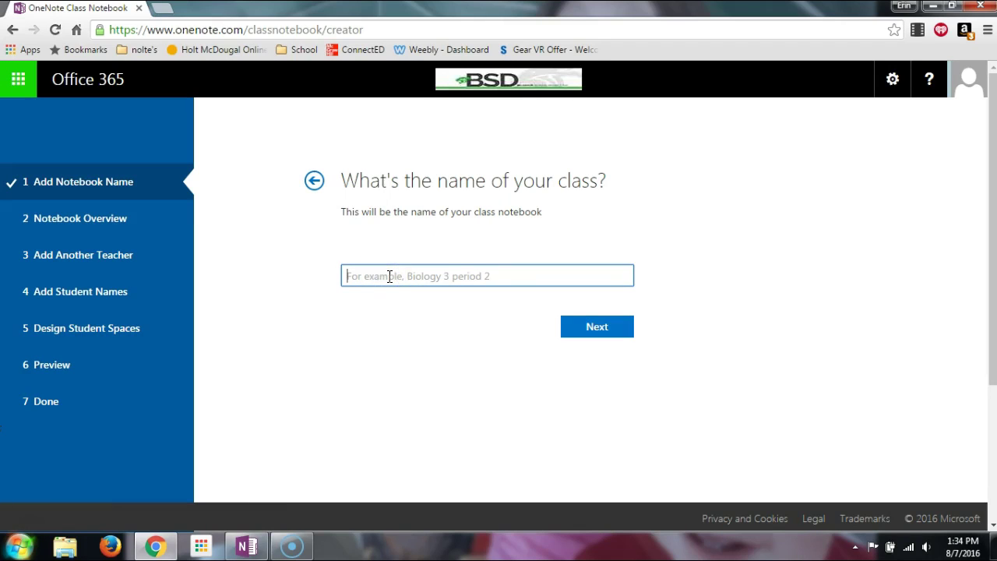
text(Advance Math 3)
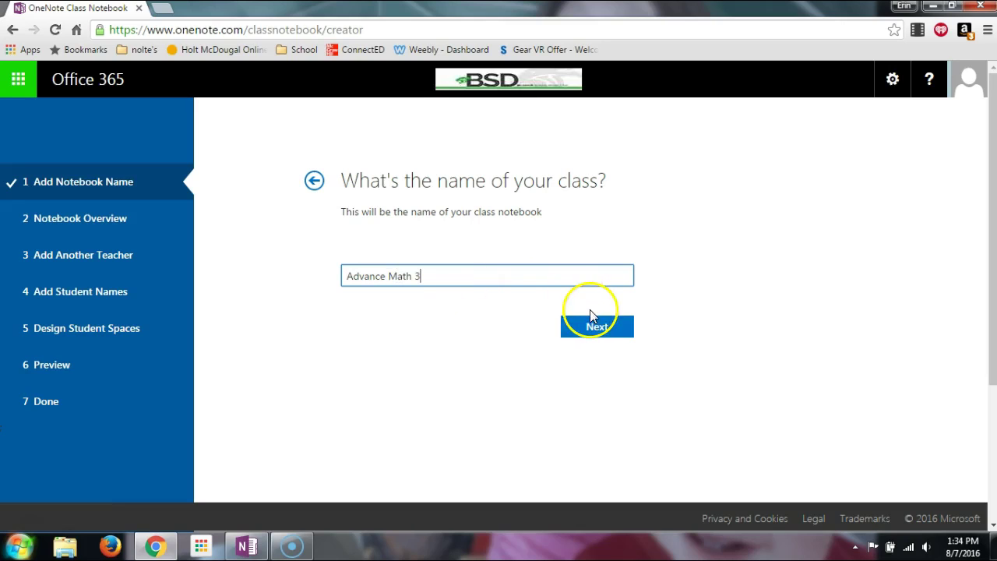
click(604, 337)
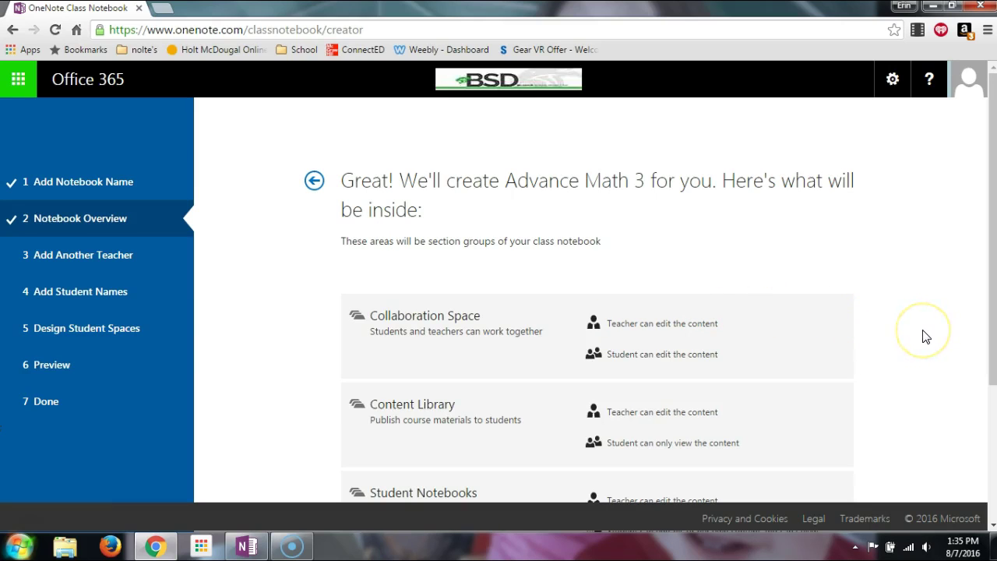
- Continue past the Notebook Overview to the Add Another Teacher step
scroll(925, 336, down, 2)
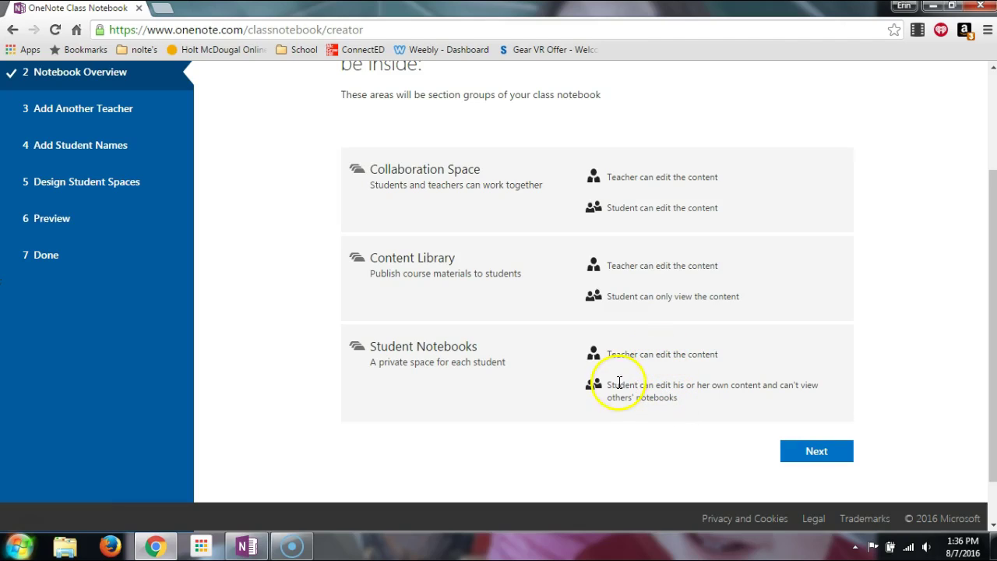
click(830, 460)
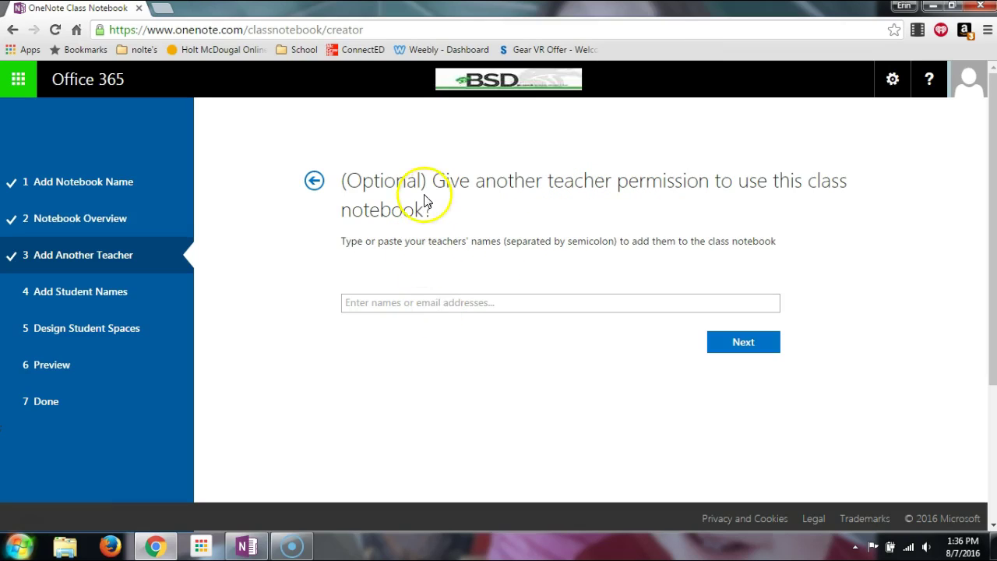
- Skip adding another teacher, then enter and erase two sample student names
click(736, 345)
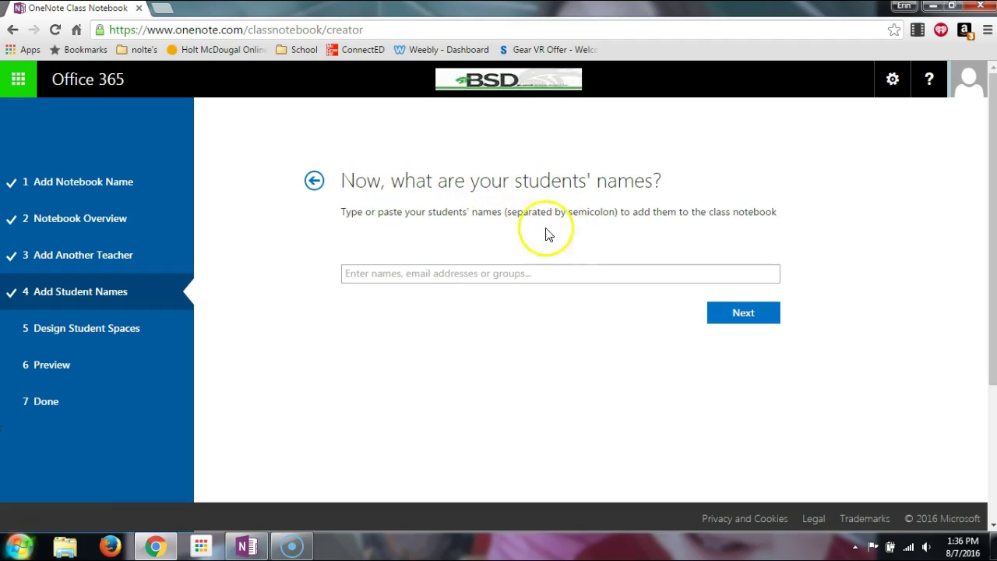
click(491, 274)
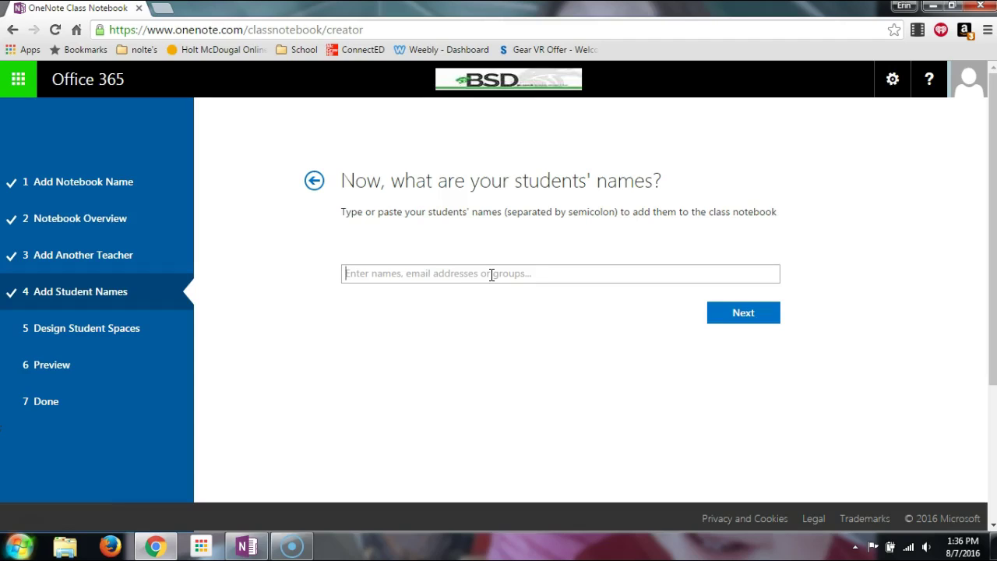
text(k)
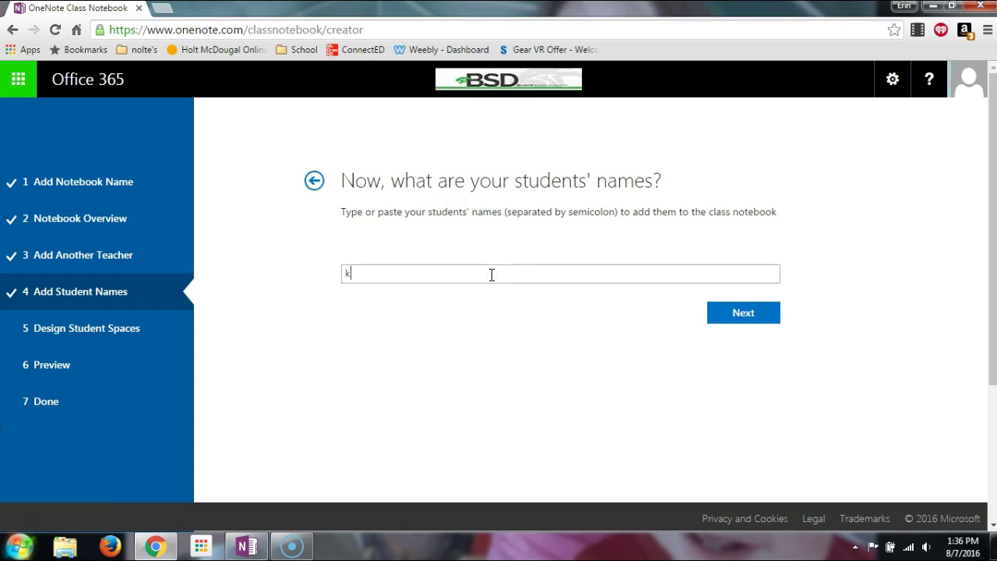
text(indal)
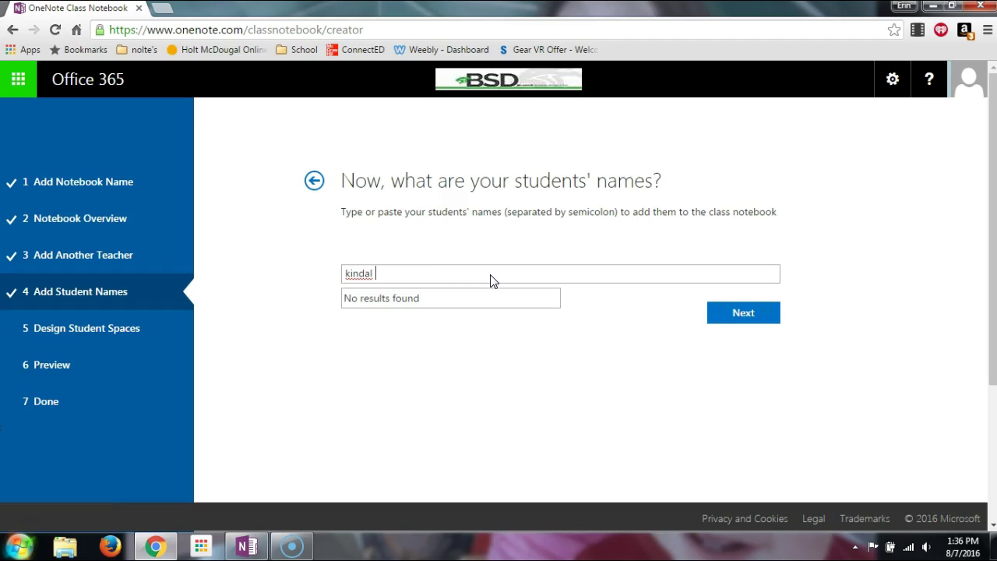
key(BackSpace)
key(BackSpace)
key(BackSpace)
key(BackSpace)
key(BackSpace)
key(BackSpace)
text(david)
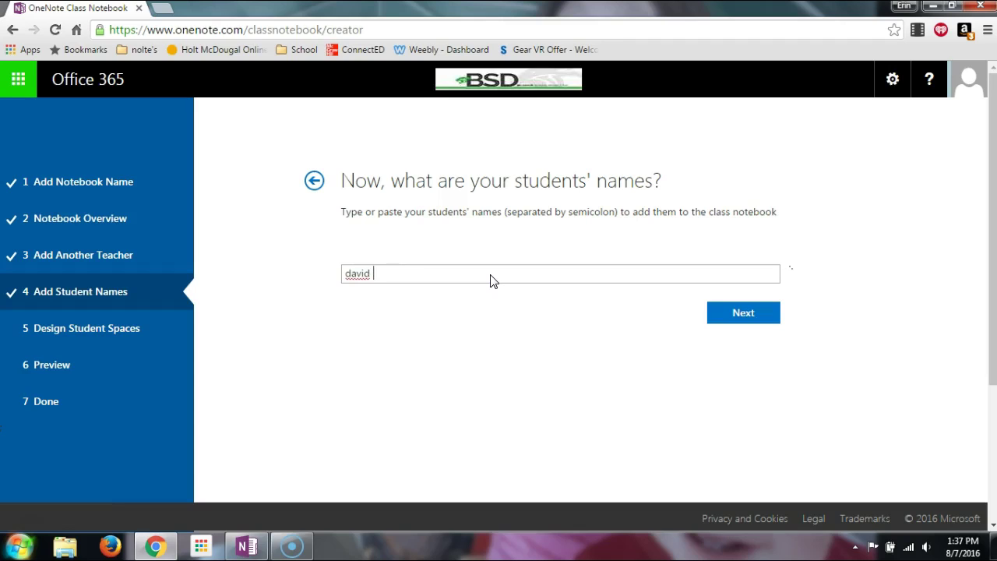
key(BackSpace)
key(BackSpace)
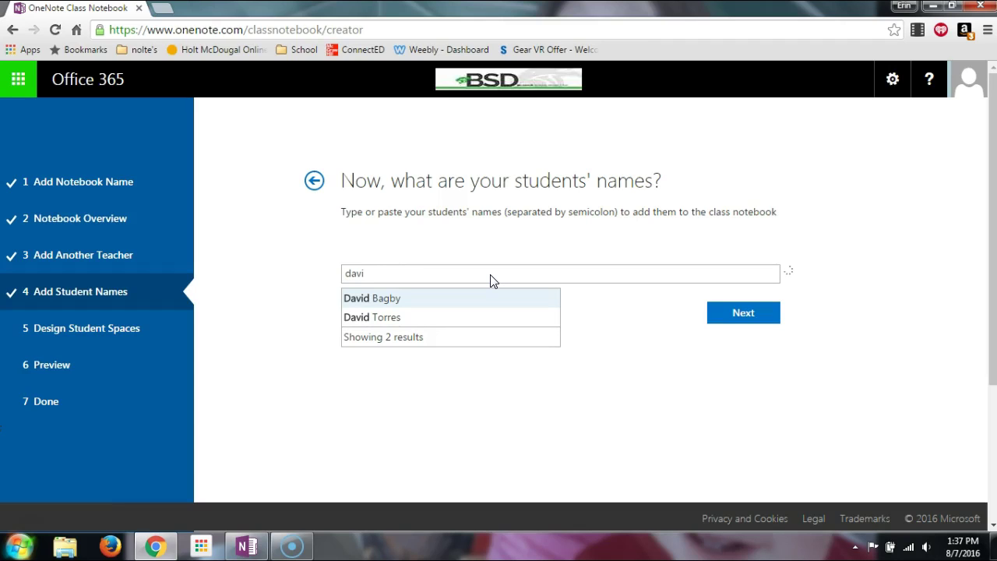
key(BackSpace)
key(BackSpace)
key(BackSpace)
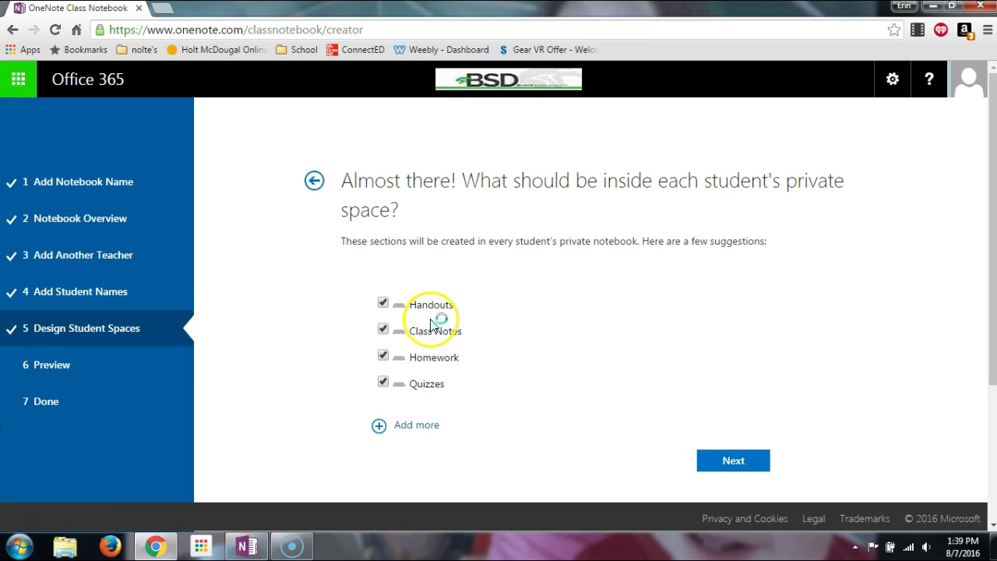
- Remove Quizzes and Handouts from the student sections
click(384, 383)
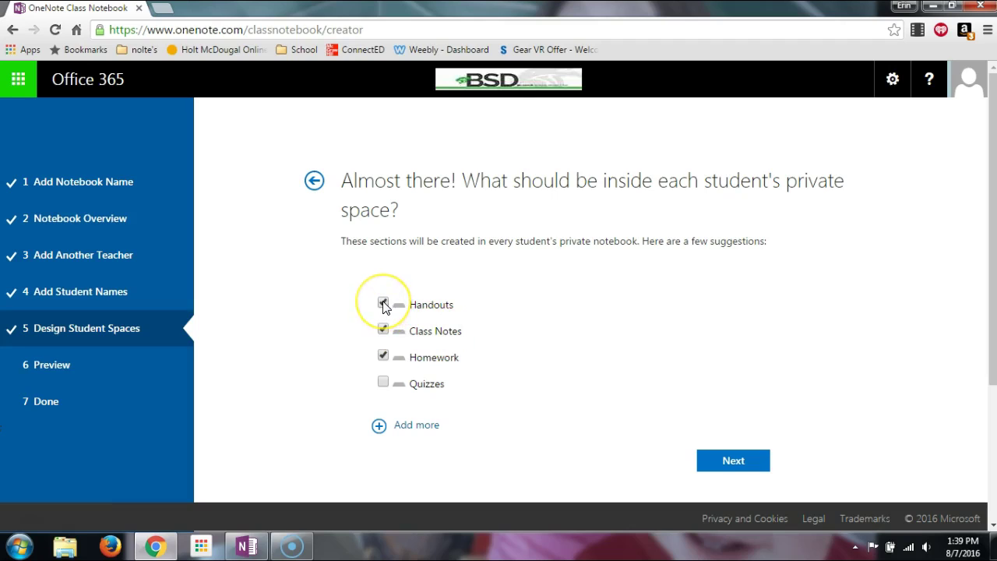
click(382, 304)
click(383, 355)
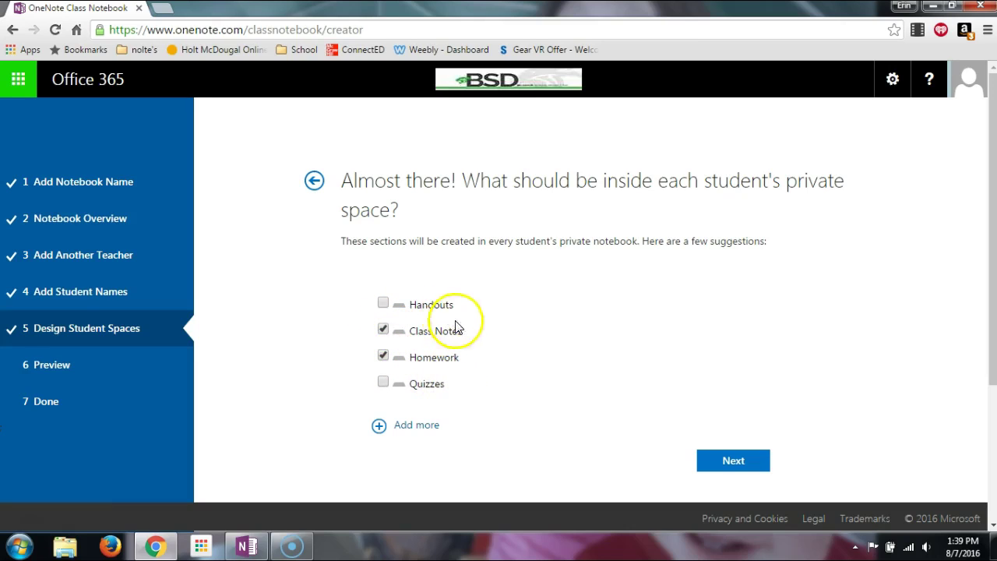
- Add a new 'Worksheets' student section and continue to the preview
click(378, 427)
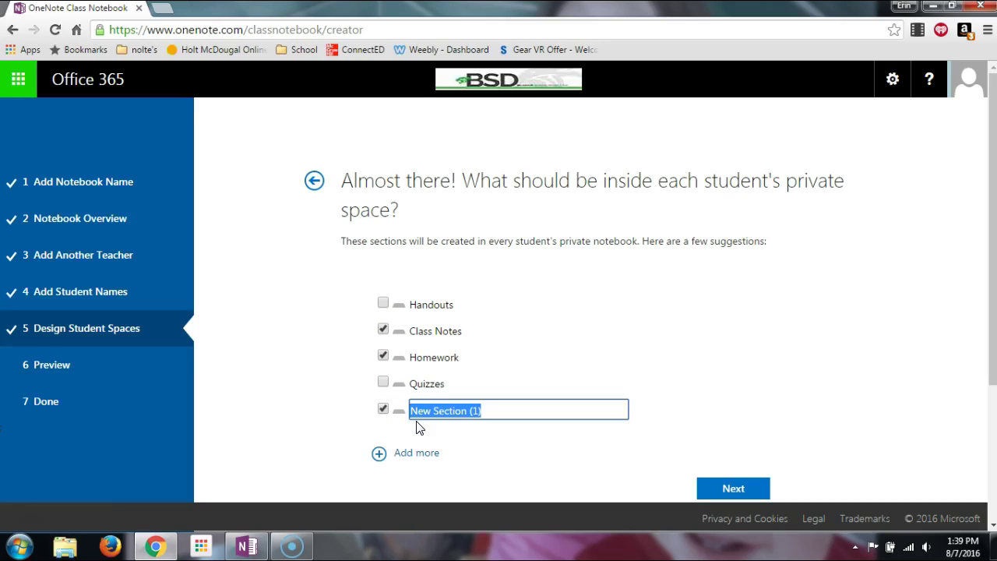
key(BackSpace)
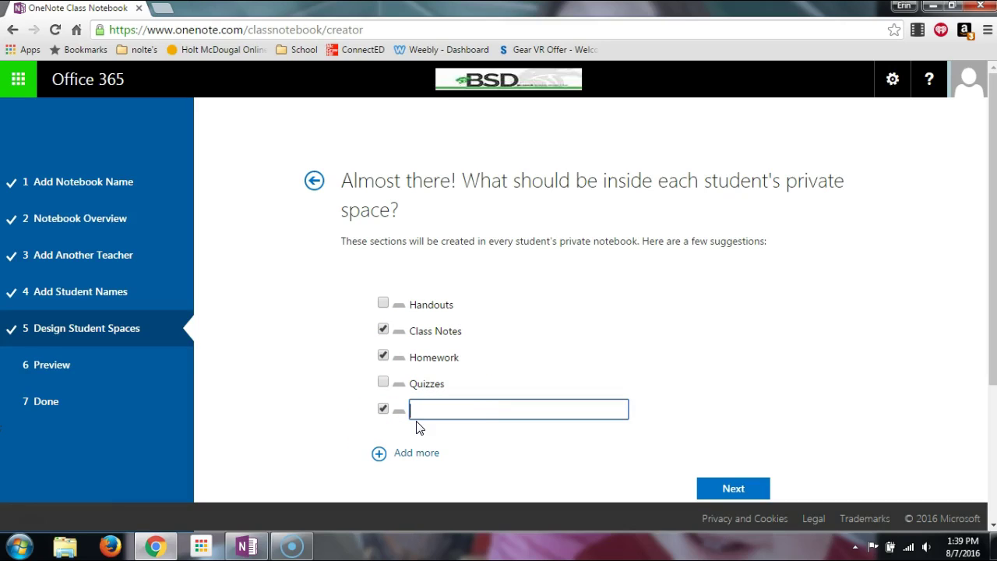
text(Worksheets)
click(492, 465)
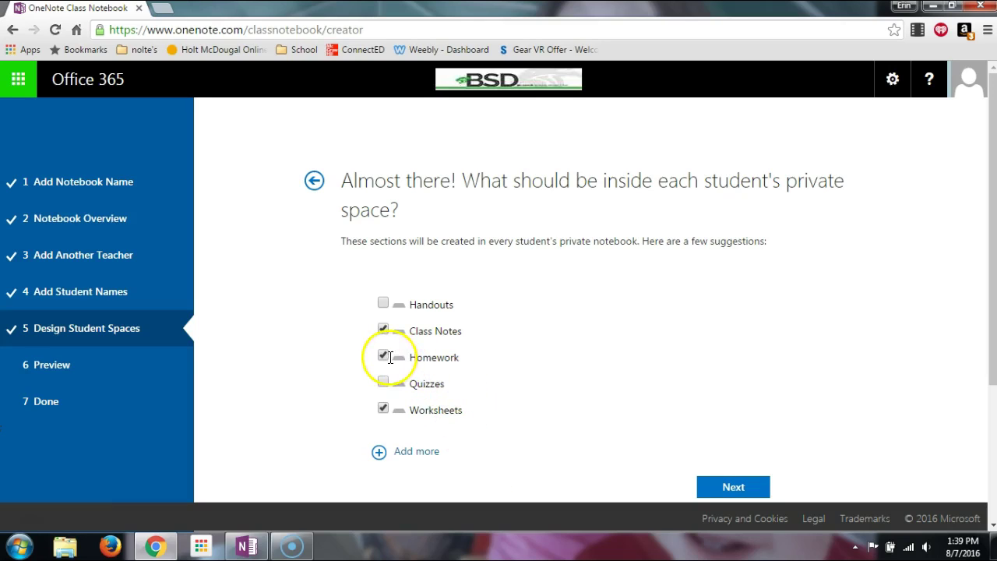
click(749, 486)
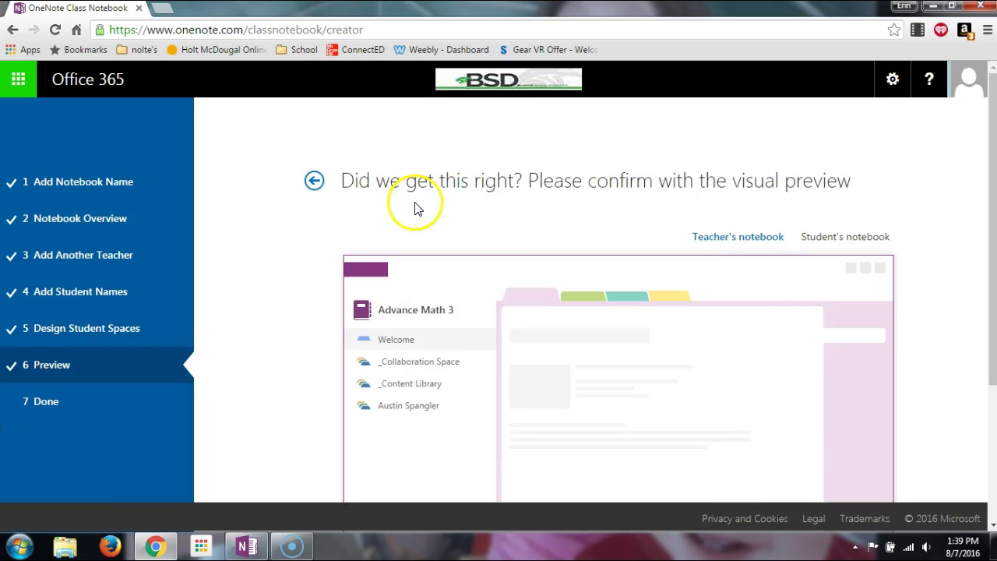
- Switch the preview to the Student's notebook, showing Class Notes, Homework and Worksheets
scroll(408, 206, down, 1)
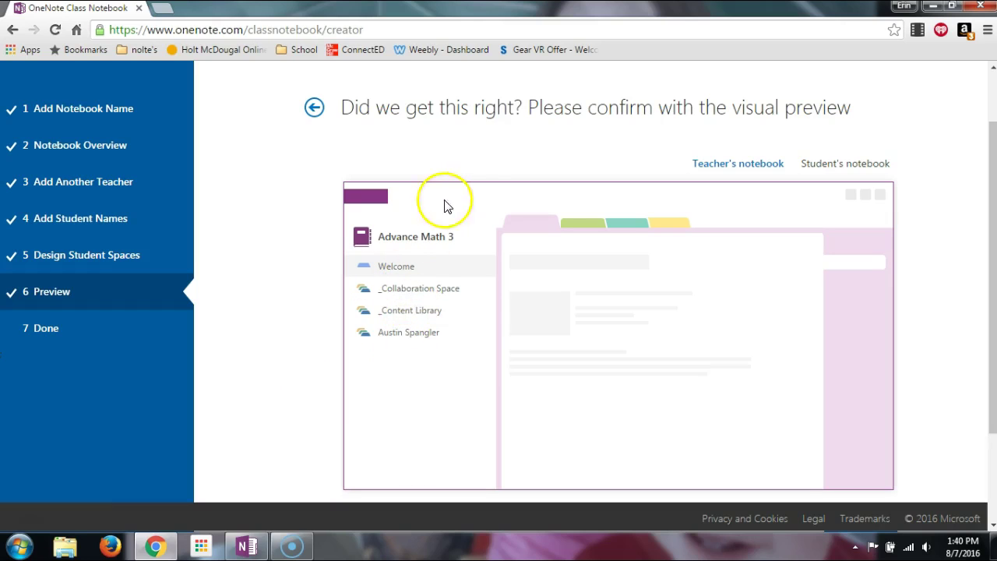
click(832, 165)
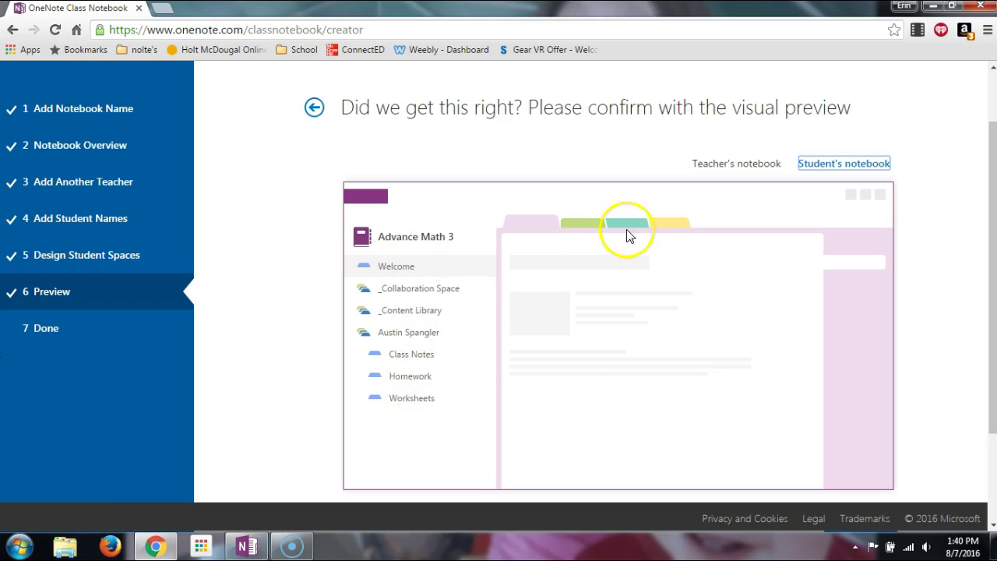
scroll(630, 231, down, 1)
scroll(645, 385, down, 1)
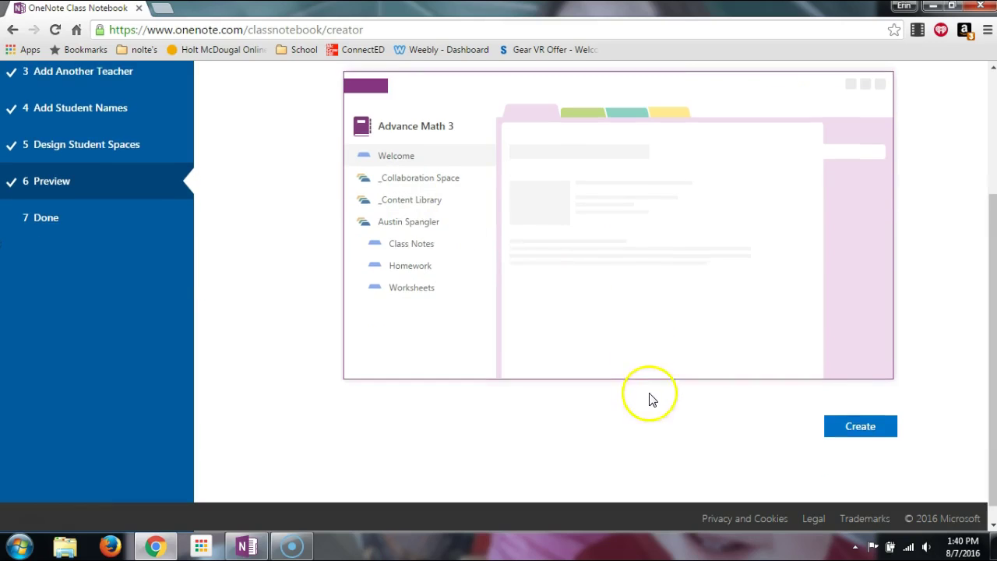
- Create the Advance Math 3 notebook and bring its 'ready for you' message into view
click(842, 408)
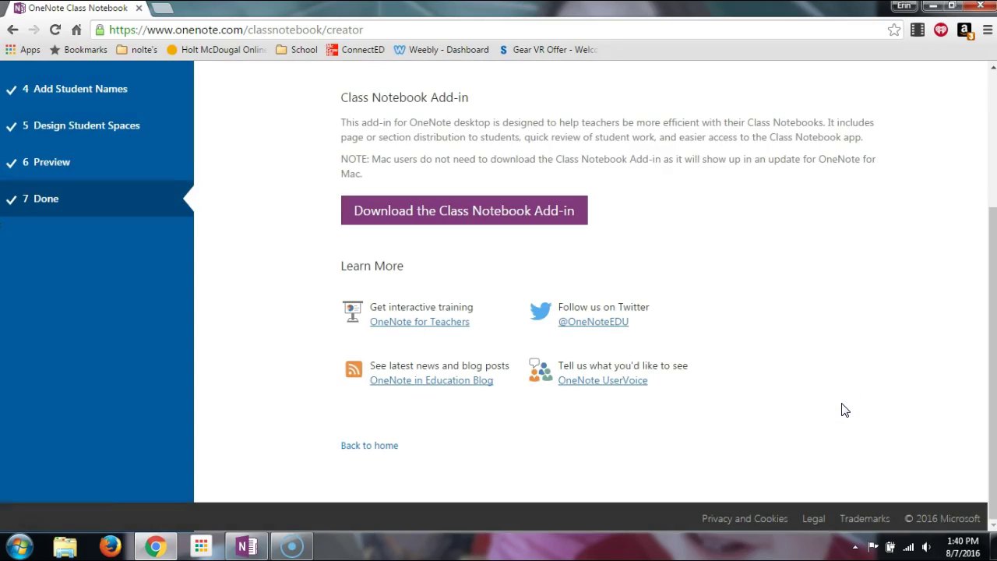
scroll(845, 410, up, 2)
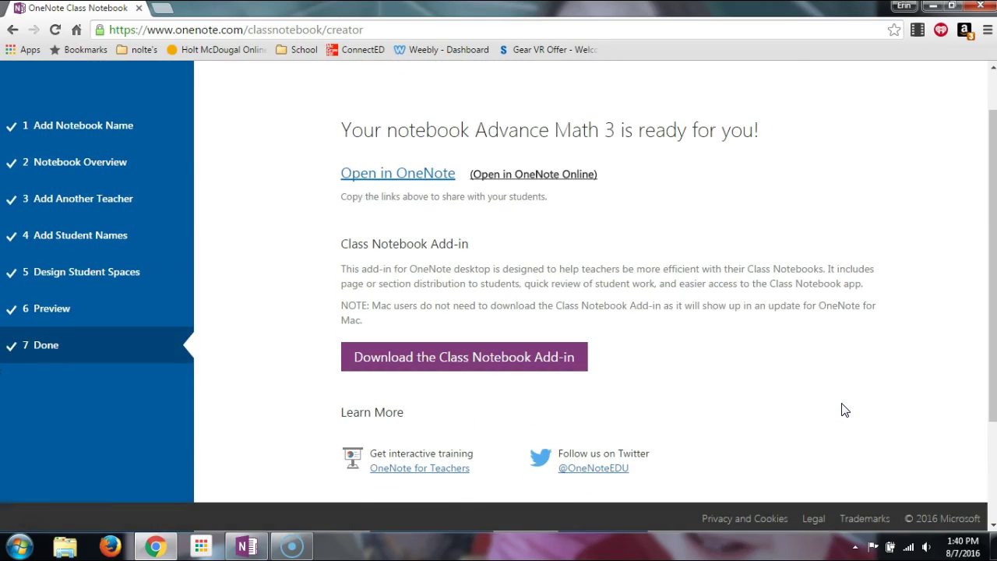
click(781, 397)
scroll(781, 398, up, 1)
click(752, 295)
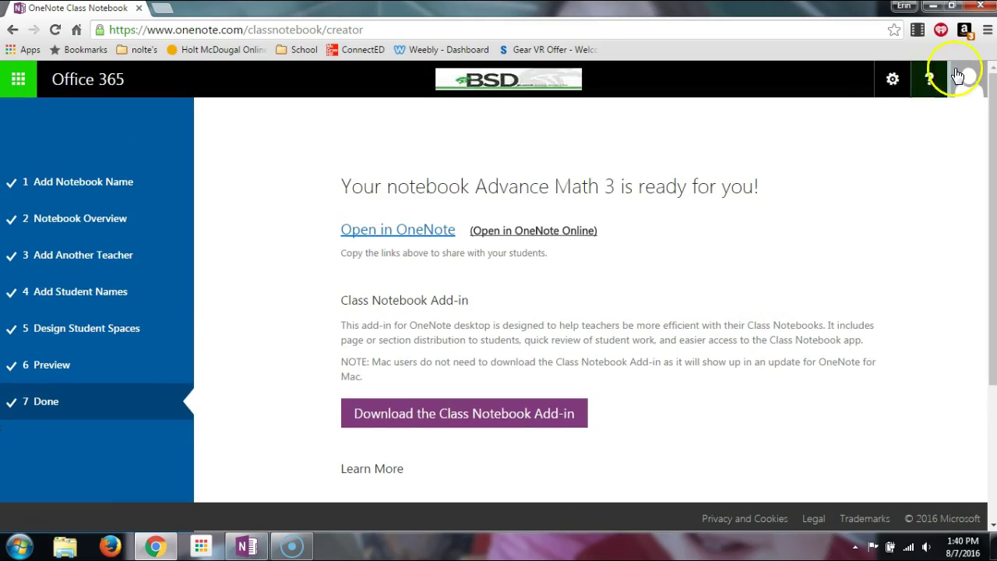
- Minimize Chrome and restore OneNote from the taskbar
click(933, 10)
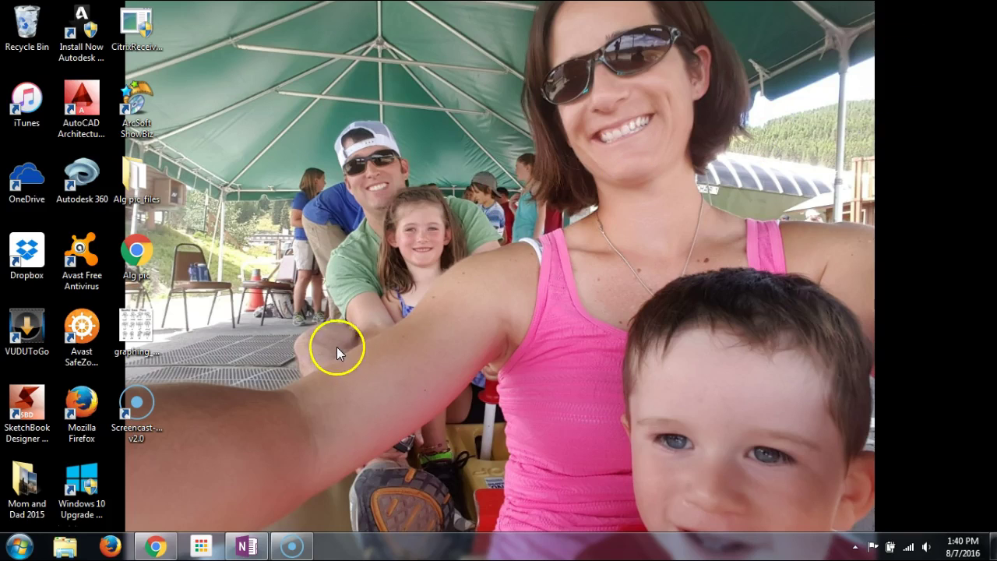
mouse_move(249, 548)
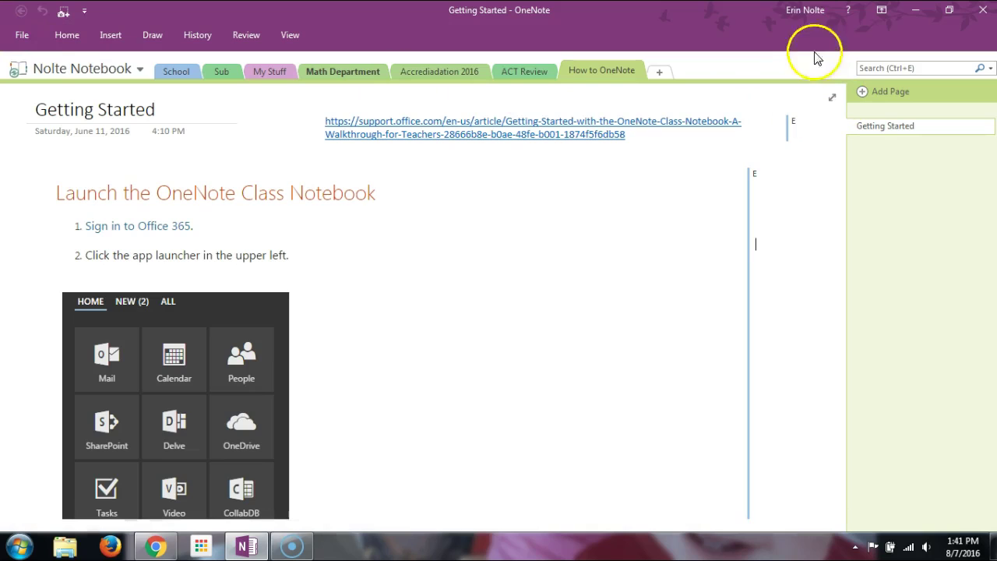
click(801, 11)
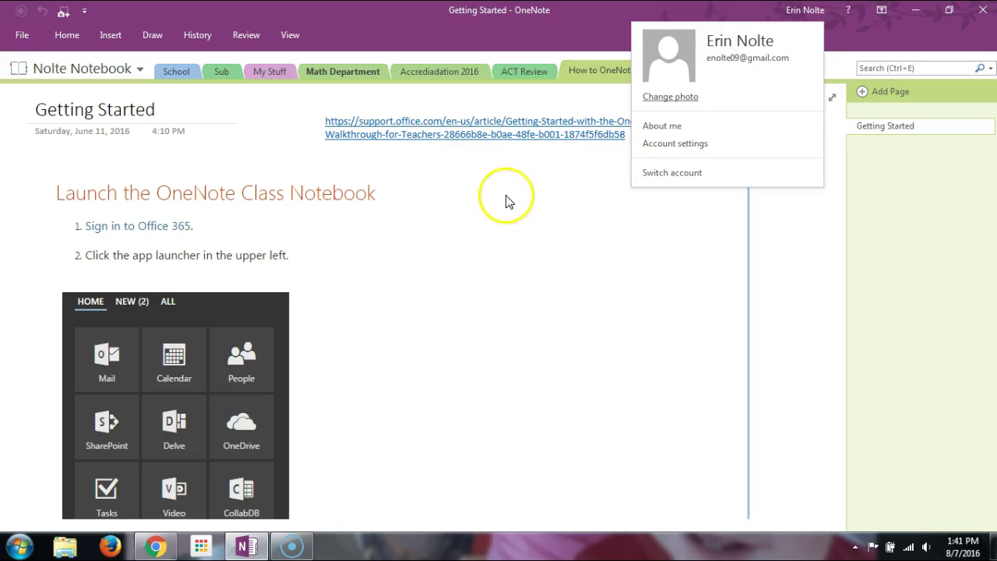
click(549, 178)
click(22, 36)
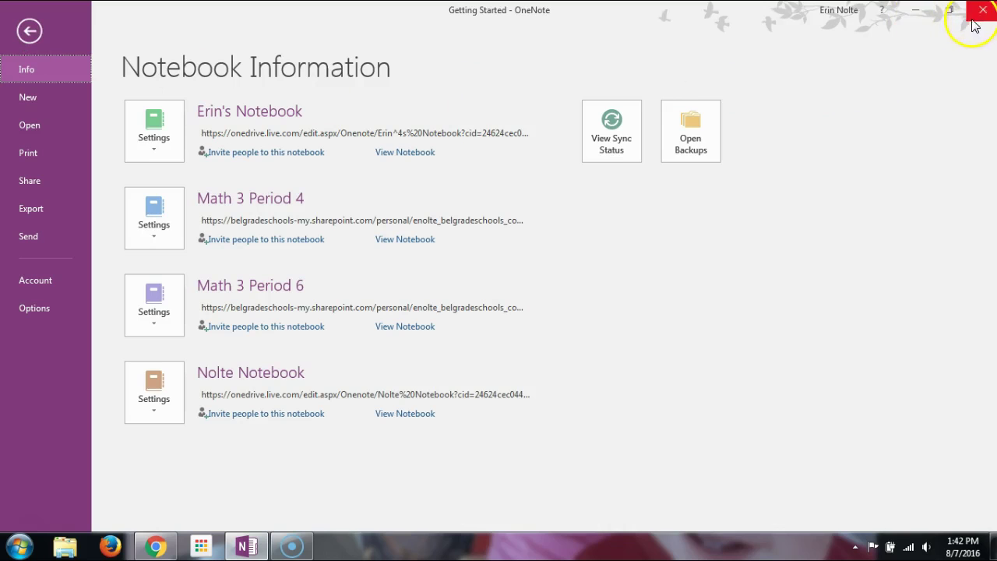
click(29, 31)
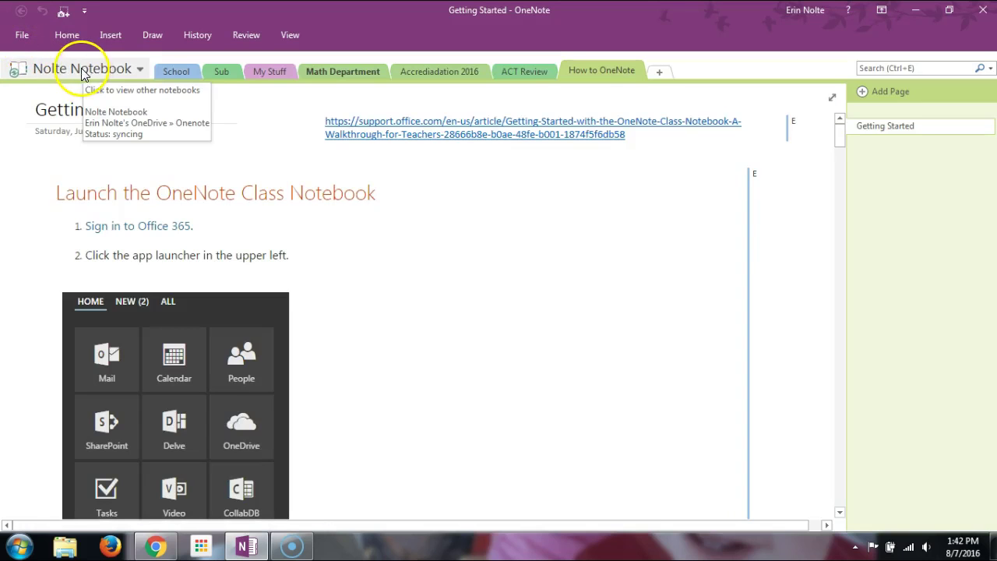
- Choose Open Other Notebooks from the Nolte Notebook list
click(140, 71)
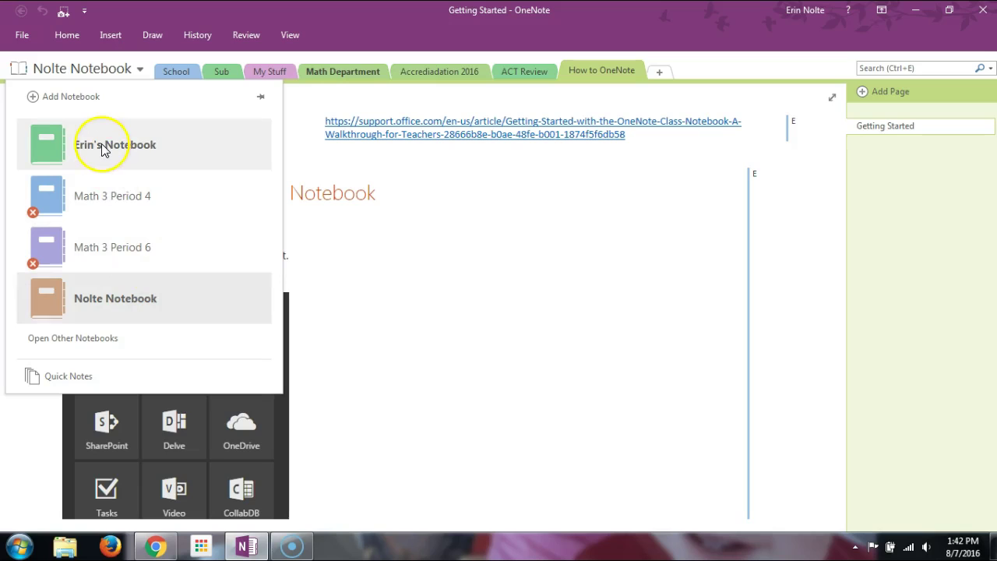
click(62, 338)
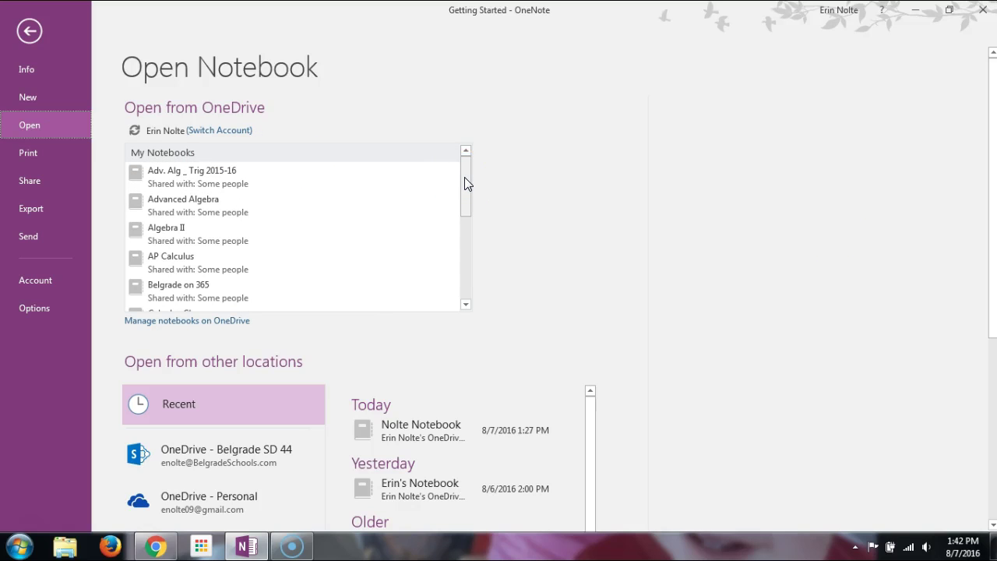
mouse_move(466, 178)
mouse_down()
mouse_move(468, 264)
mouse_move(474, 178)
mouse_up()
scroll(623, 211, down, 1)
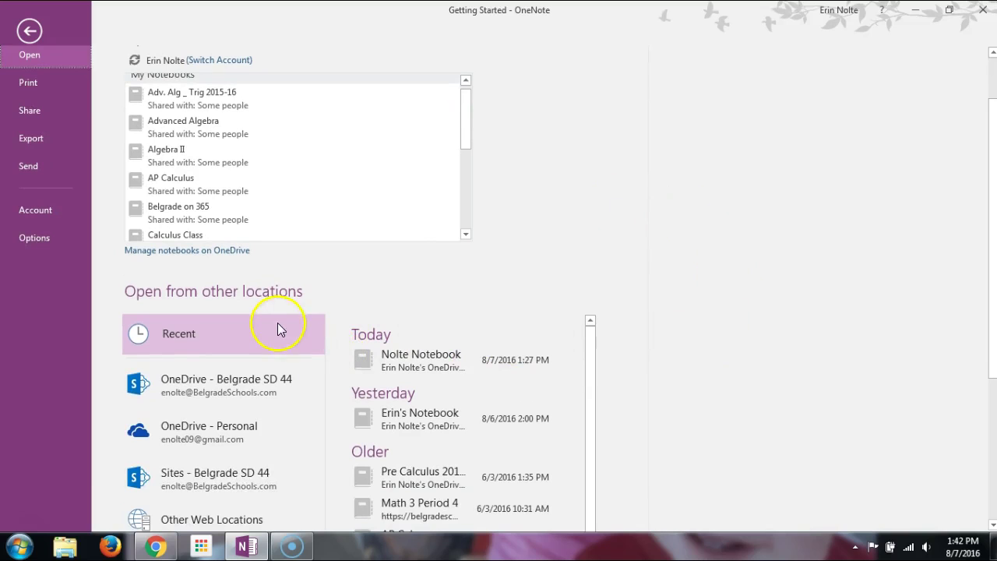
scroll(781, 332, down, 1)
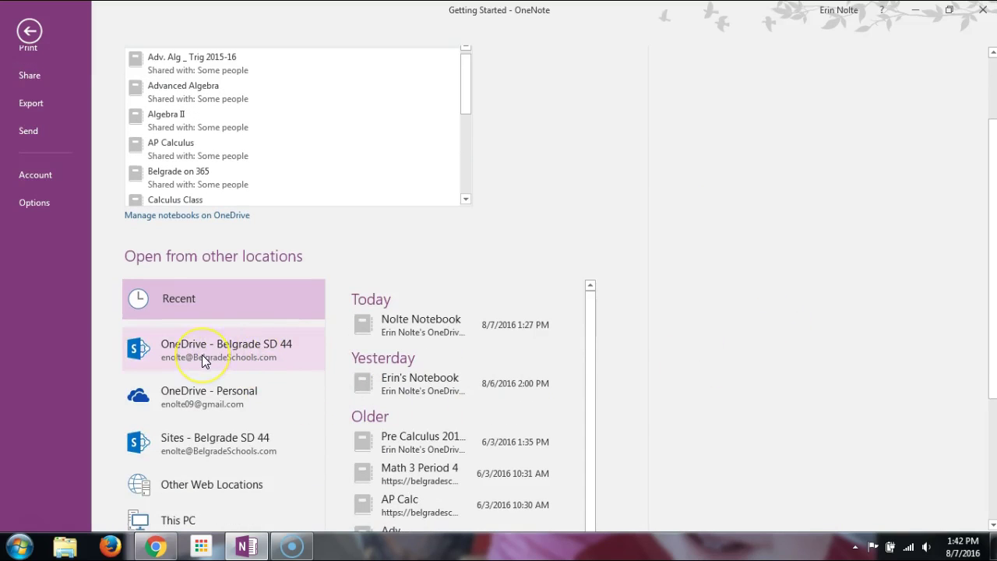
scroll(202, 354, down, 1)
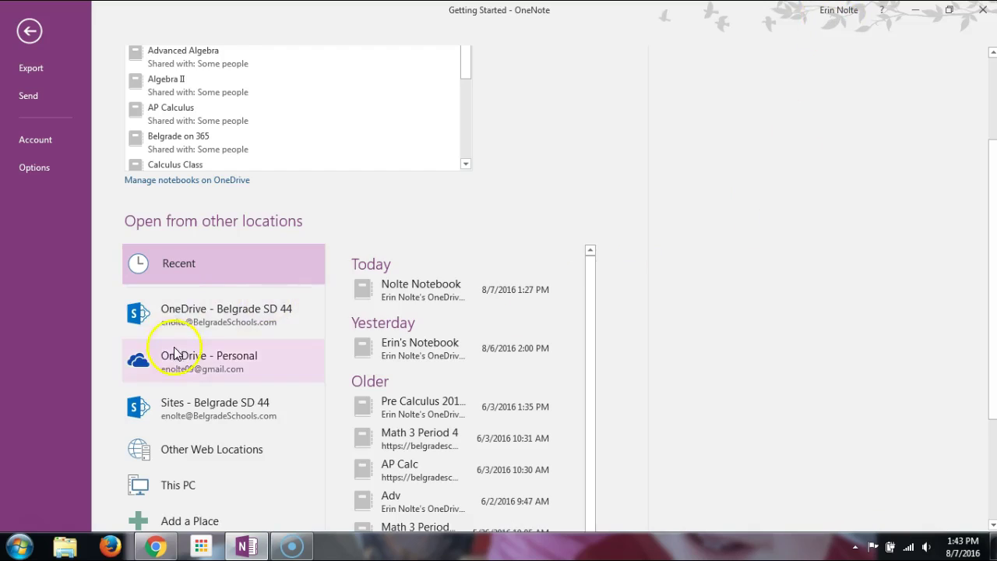
scroll(179, 421, down, 3)
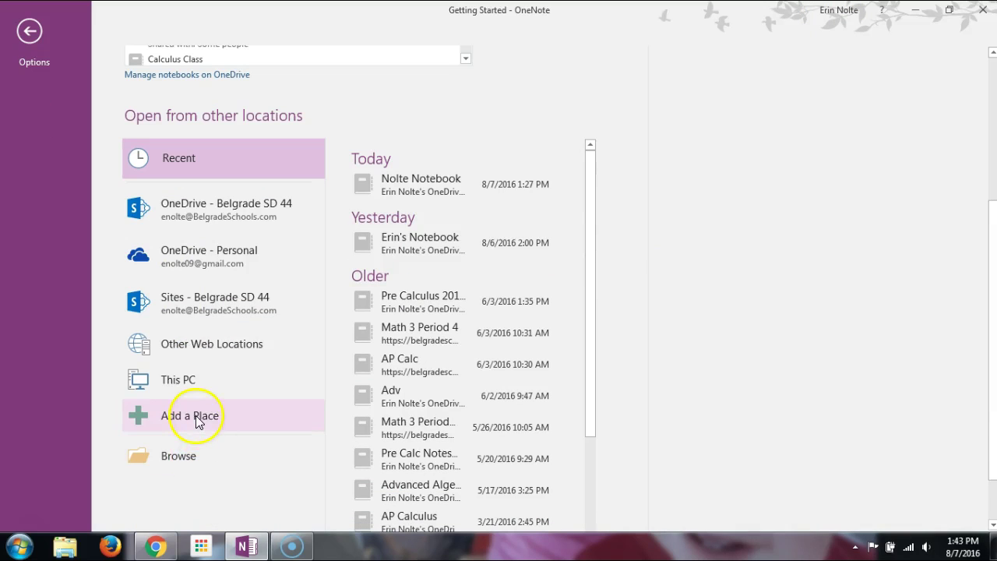
- Under Add a Place, choose Office 365 SharePoint, then cancel the Add a service sign-in without an e-mail
click(198, 416)
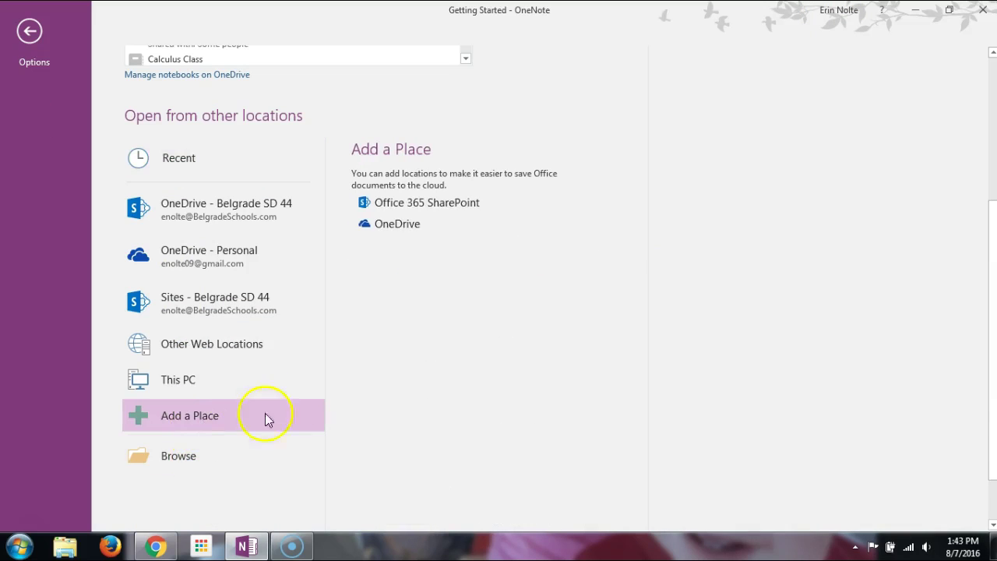
click(441, 204)
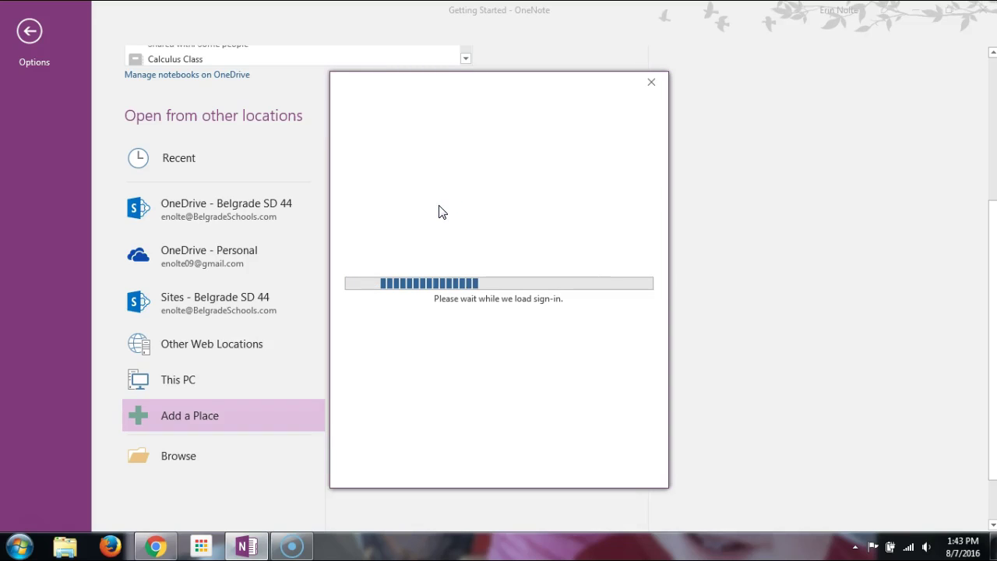
click(444, 225)
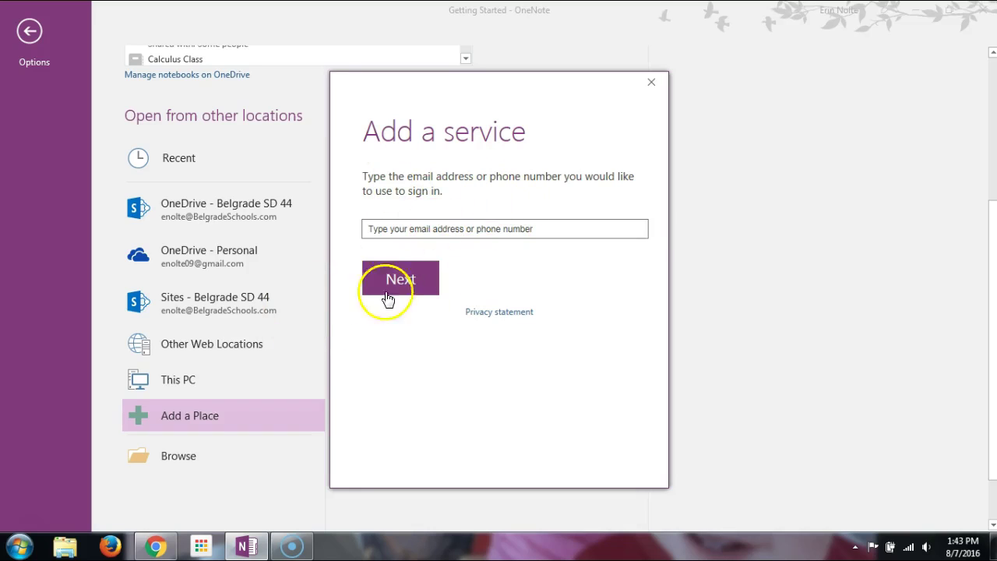
click(651, 82)
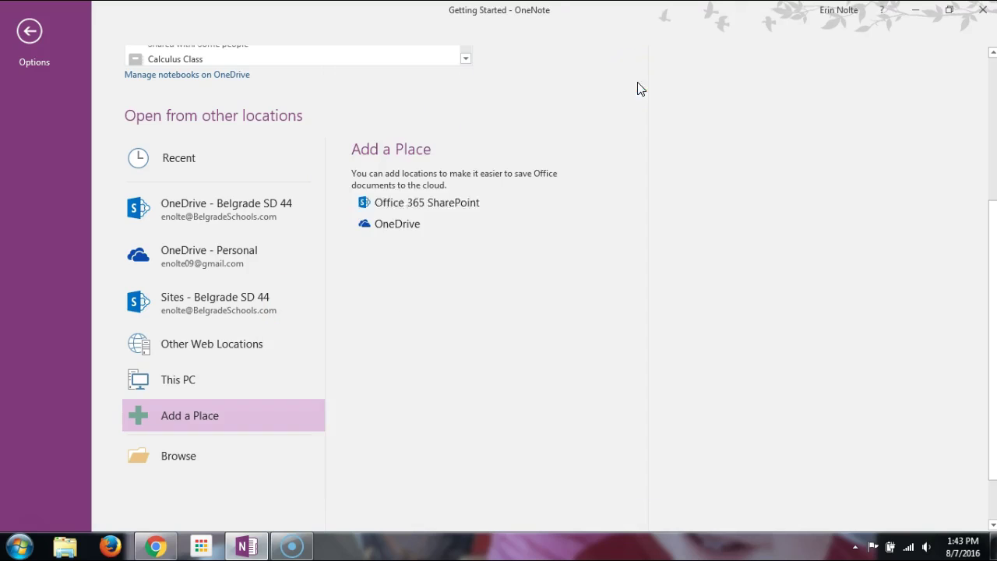
- Compare the Belgrade SD 44 OneDrive and Sites locations, then sign in to the OneDrive one
click(228, 211)
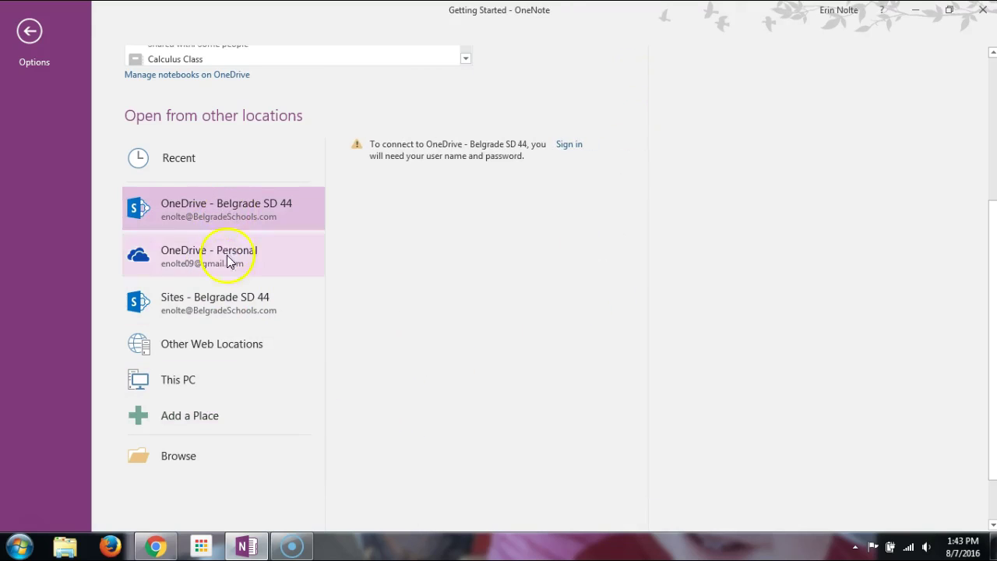
click(227, 313)
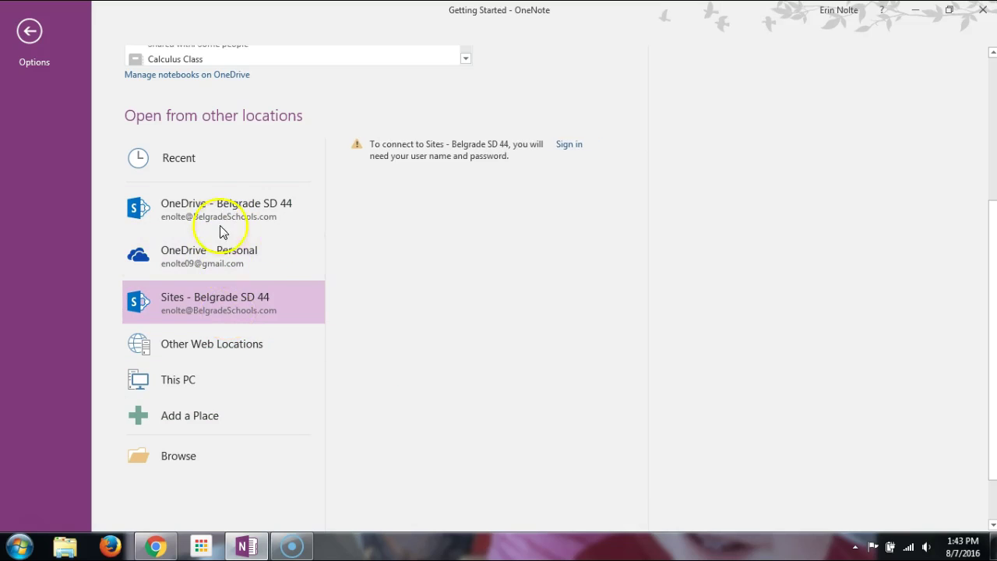
scroll(312, 239, up, 3)
click(295, 295)
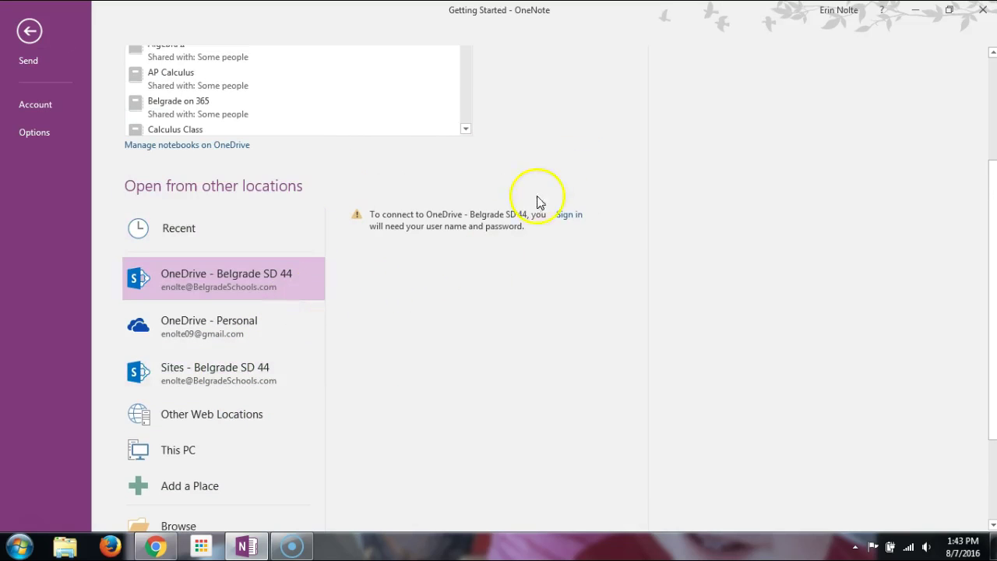
click(567, 219)
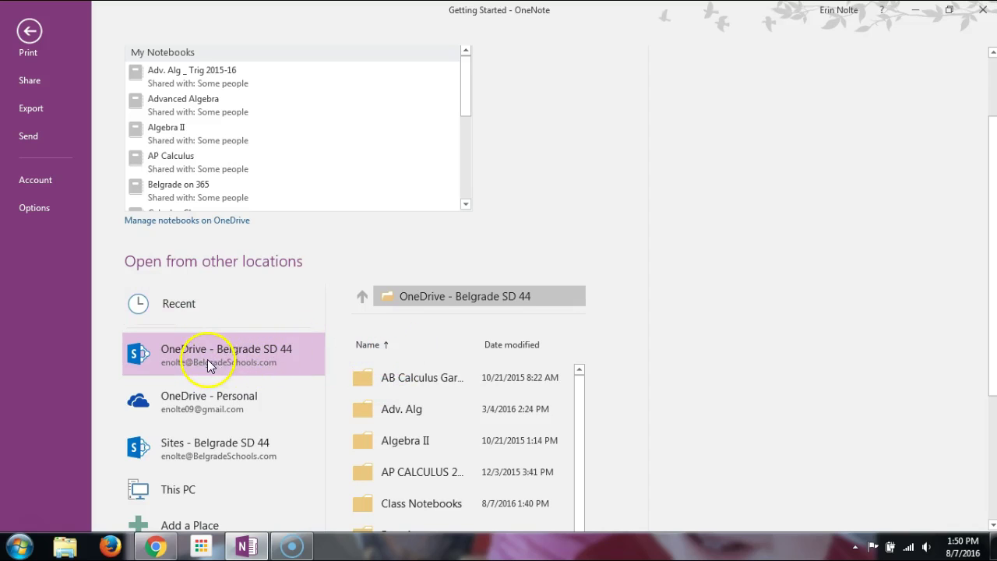
click(214, 451)
click(369, 298)
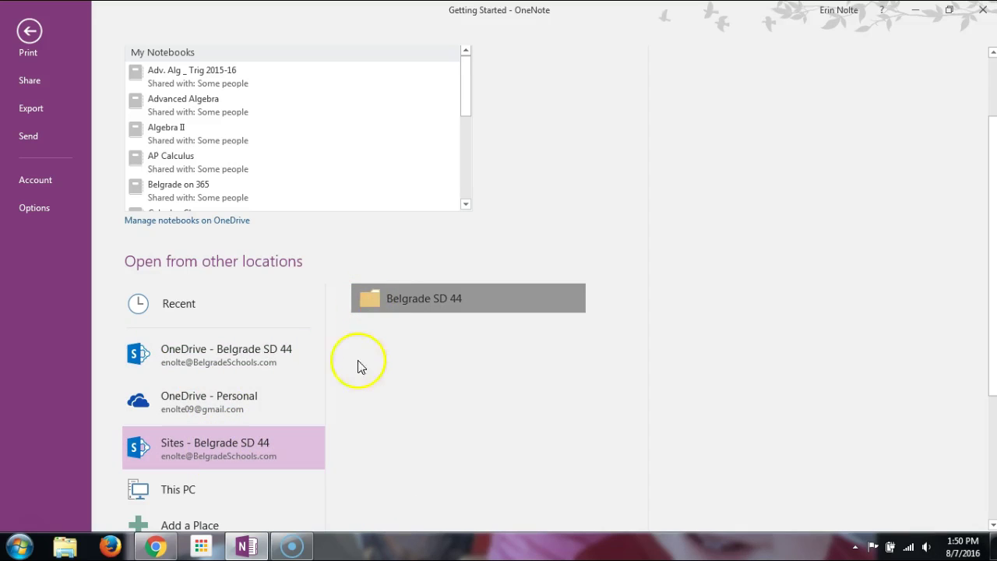
click(448, 325)
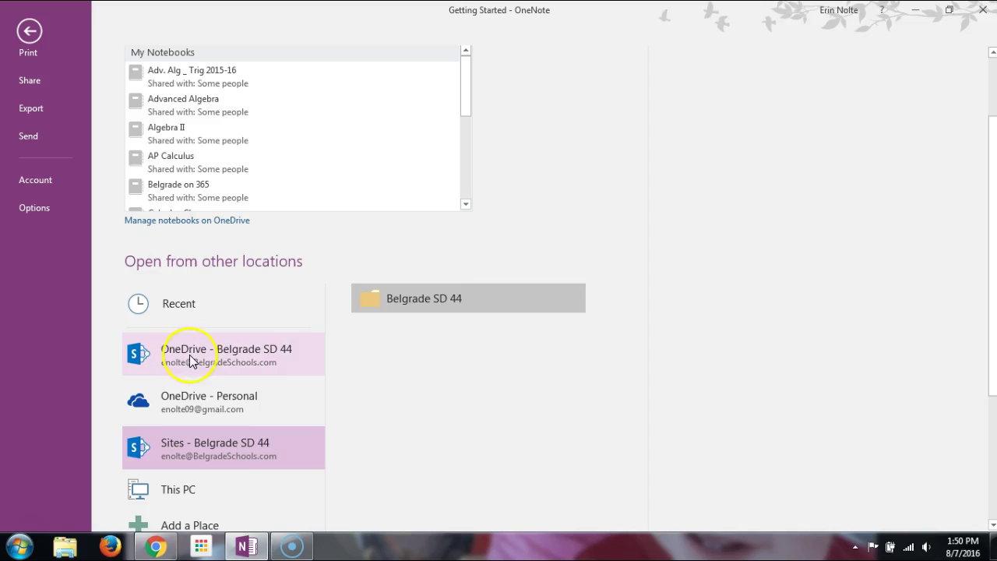
click(252, 366)
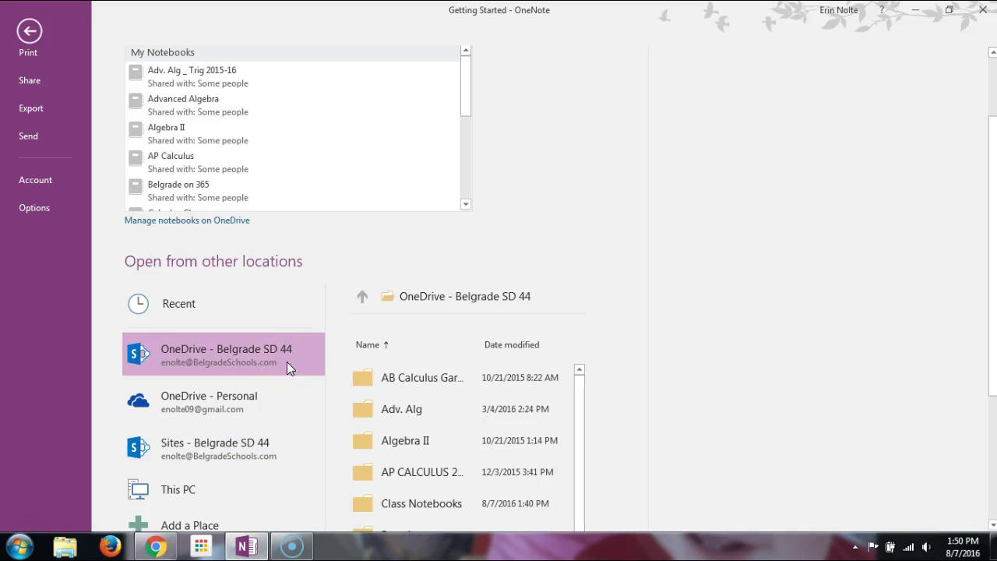
click(467, 378)
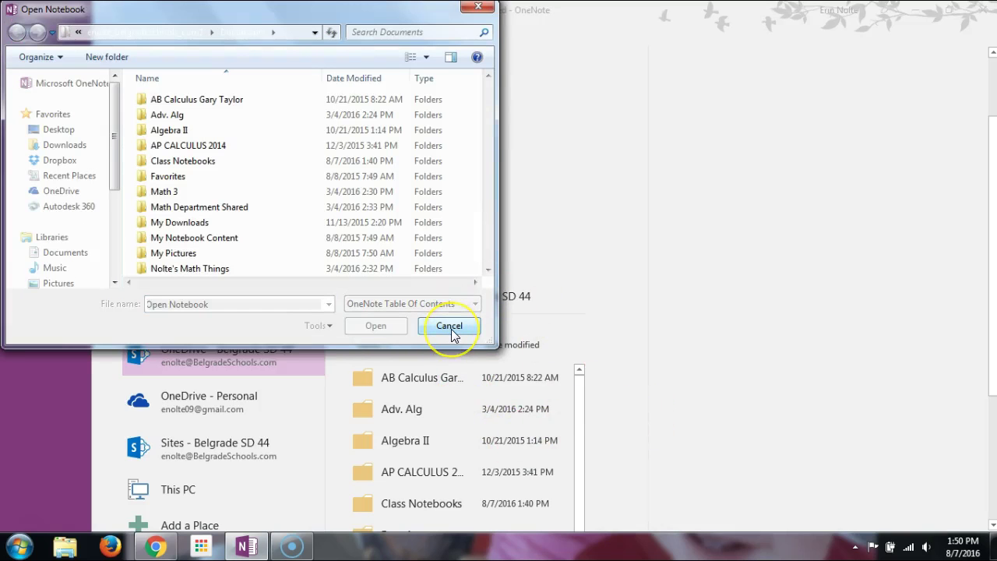
click(451, 327)
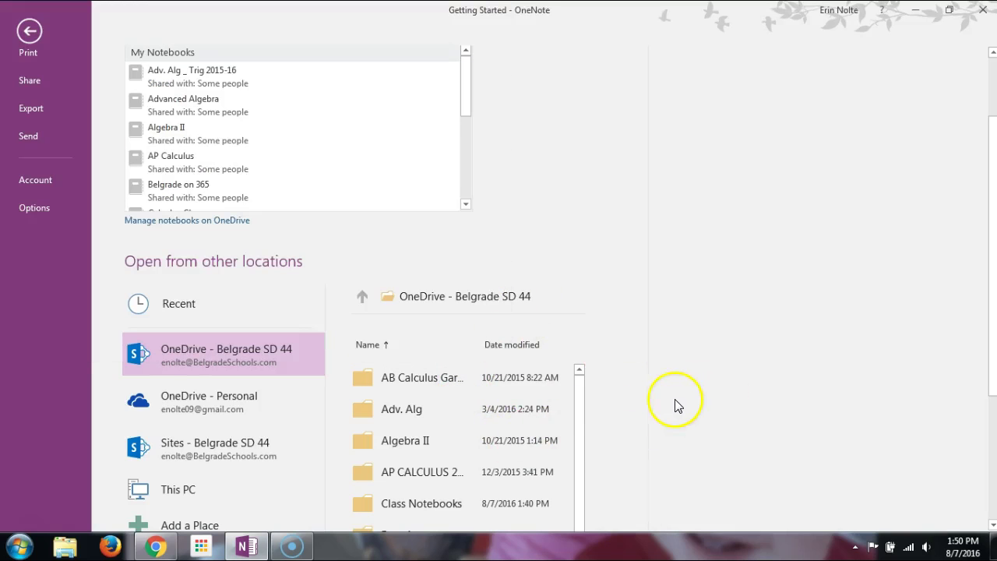
scroll(672, 400, down, 2)
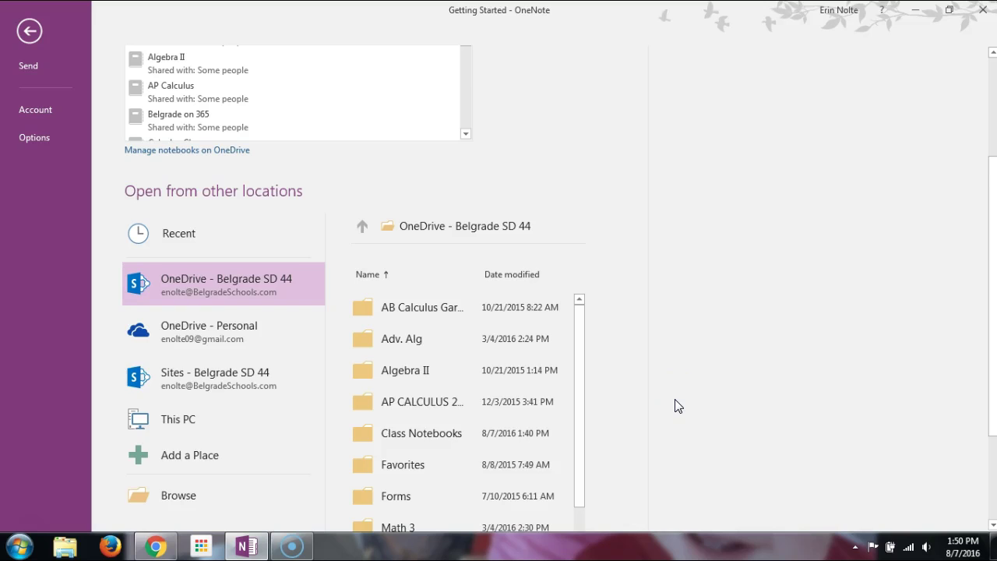
scroll(677, 405, down, 1)
scroll(676, 405, down, 1)
click(399, 375)
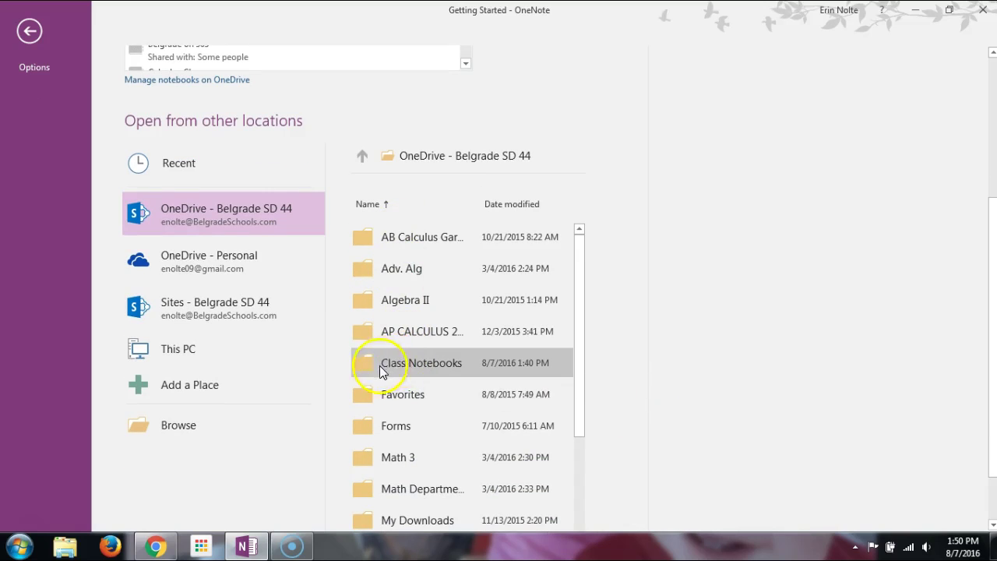
- Open the Class Notebooks folder and, from its list, the Advance Math 3 notebook
click(412, 366)
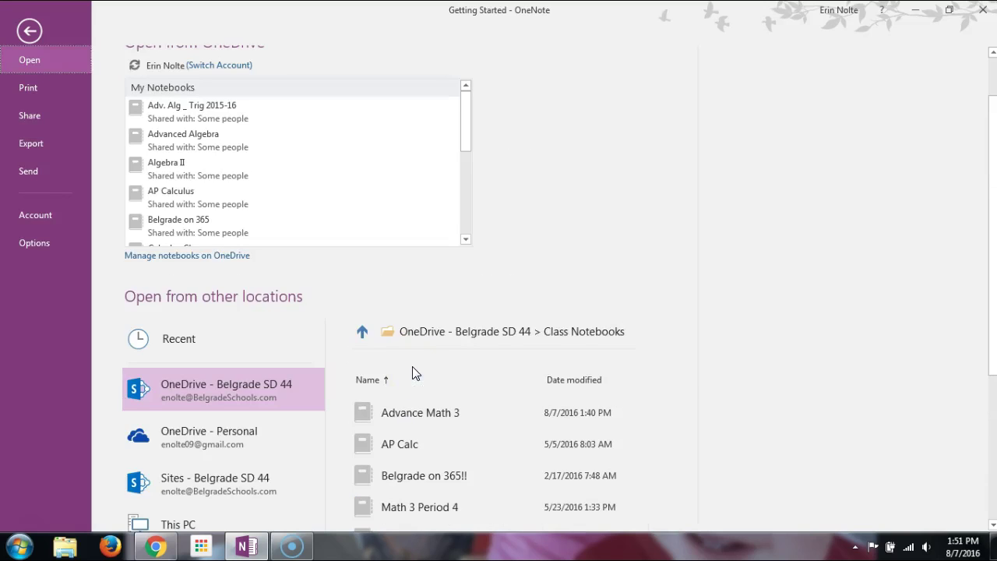
scroll(759, 401, down, 2)
scroll(758, 394, down, 1)
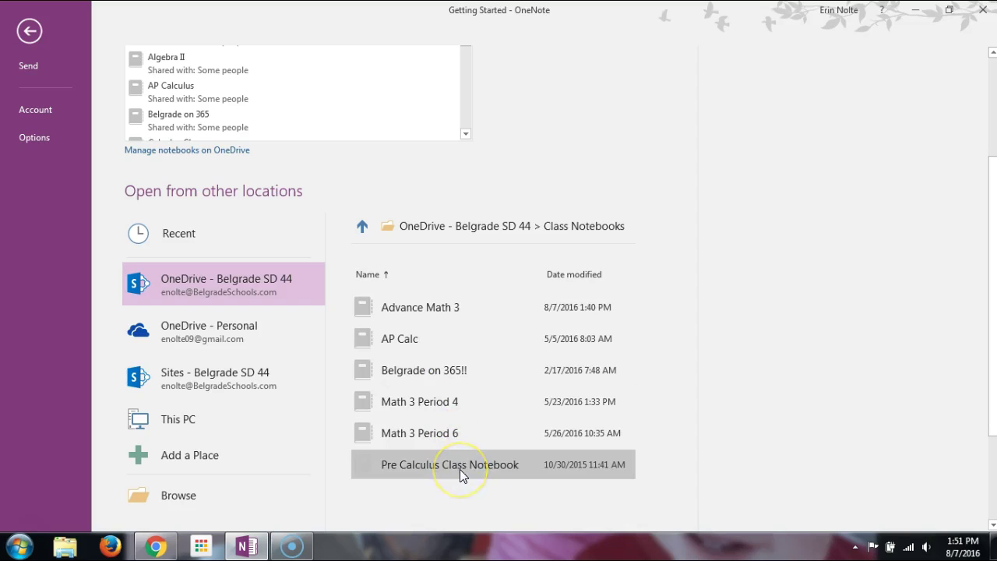
click(407, 307)
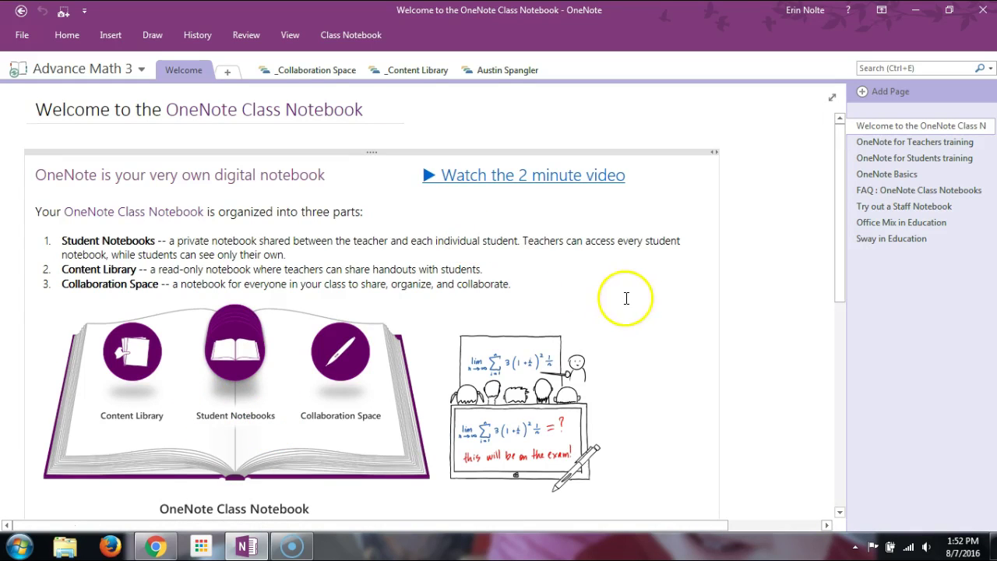
scroll(631, 302, down, 3)
scroll(635, 304, up, 3)
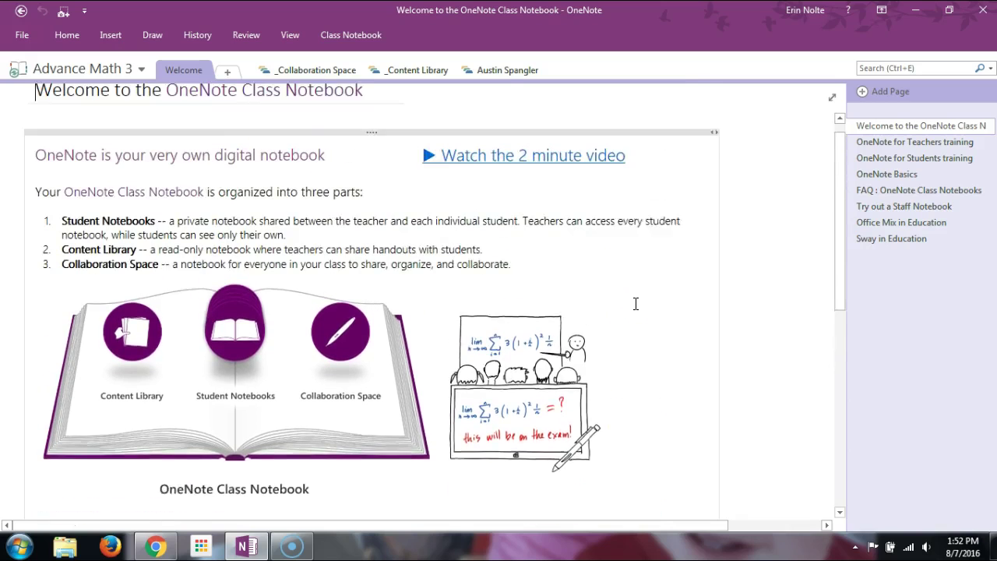
scroll(635, 304, up, 1)
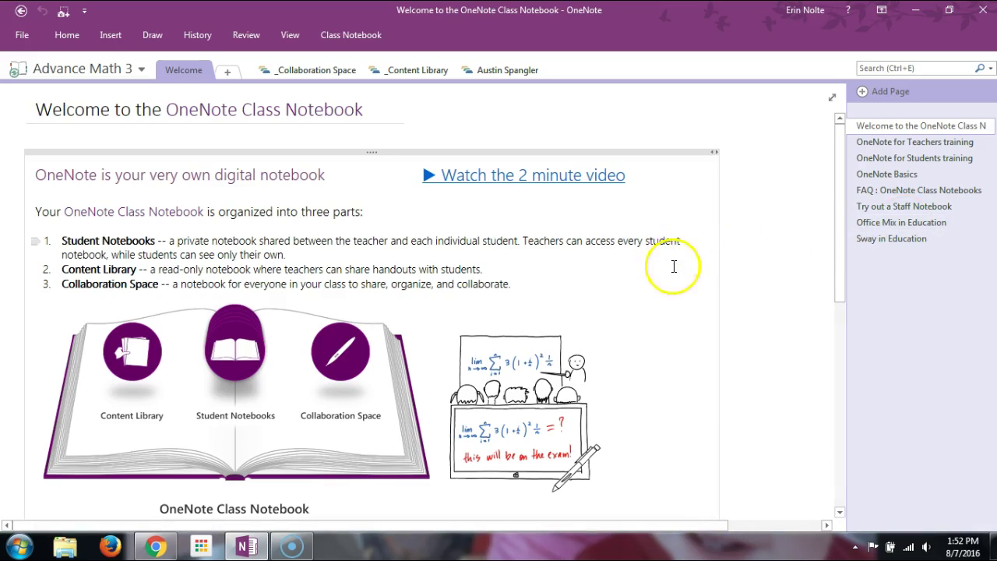
scroll(389, 160, down, 5)
scroll(391, 162, down, 5)
scroll(436, 422, up, 7)
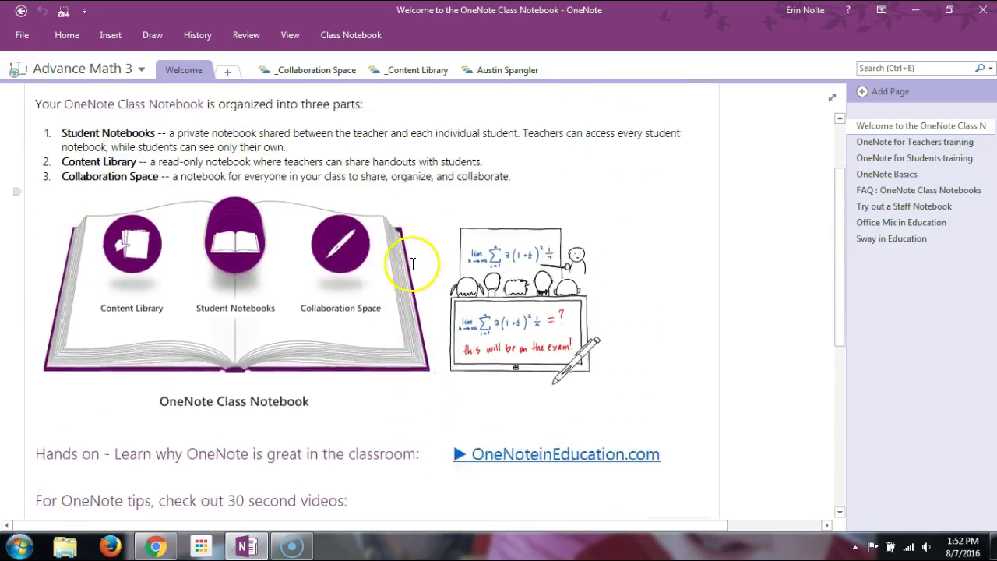
scroll(413, 263, up, 3)
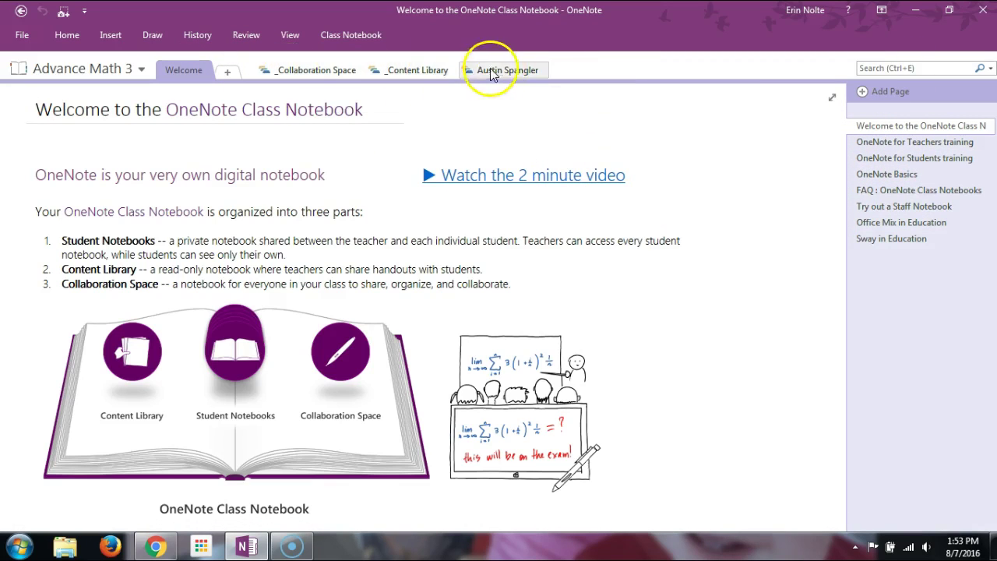
- Add New Section 1 under _Collaboration Space, then move over to the _Content Library group
click(302, 74)
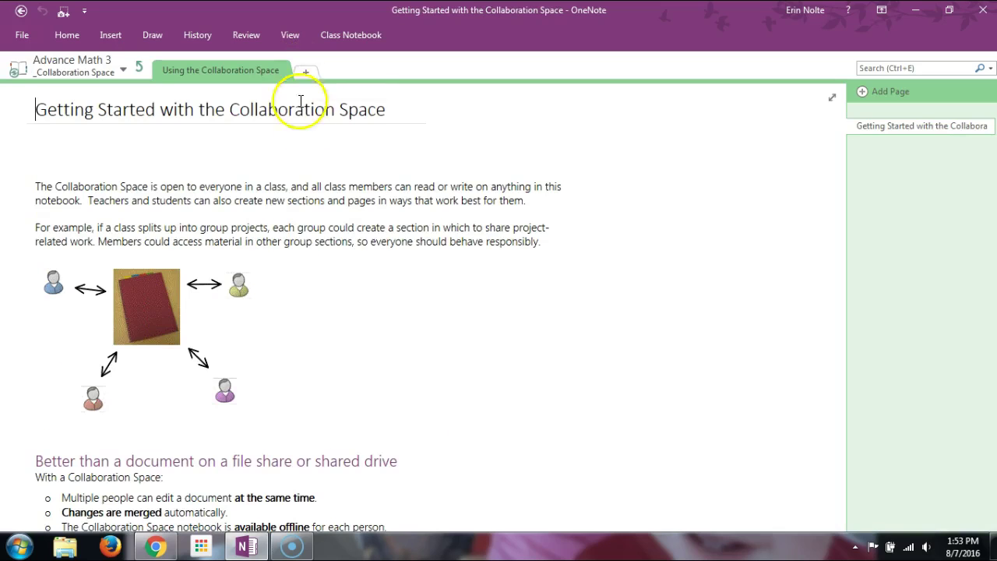
scroll(553, 274, down, 3)
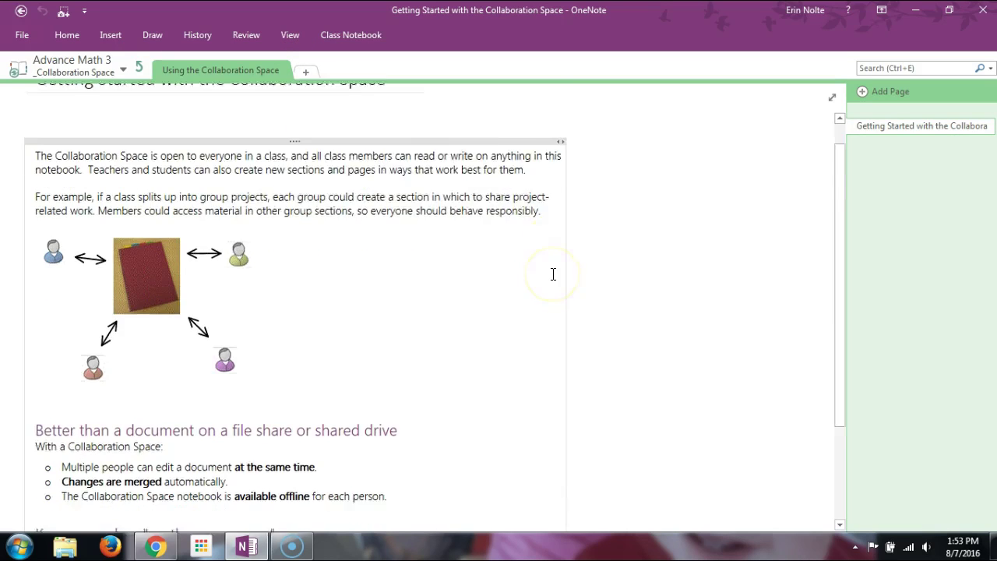
scroll(553, 274, down, 2)
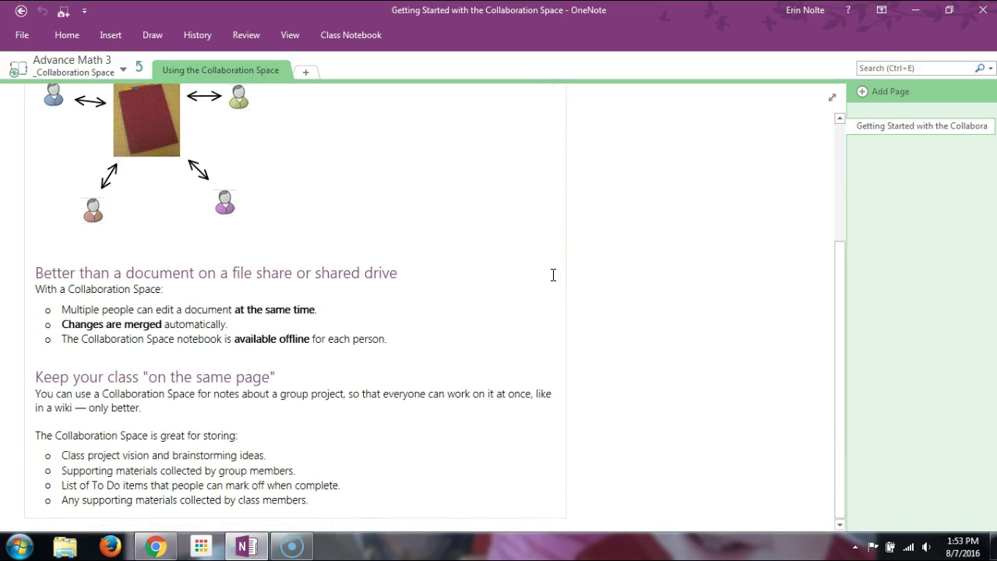
scroll(553, 274, up, 5)
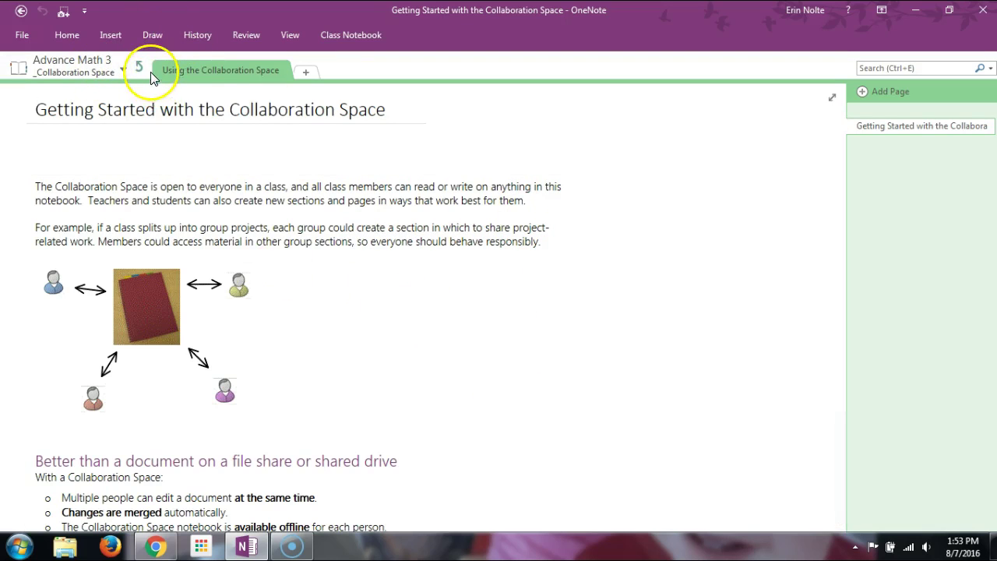
click(315, 78)
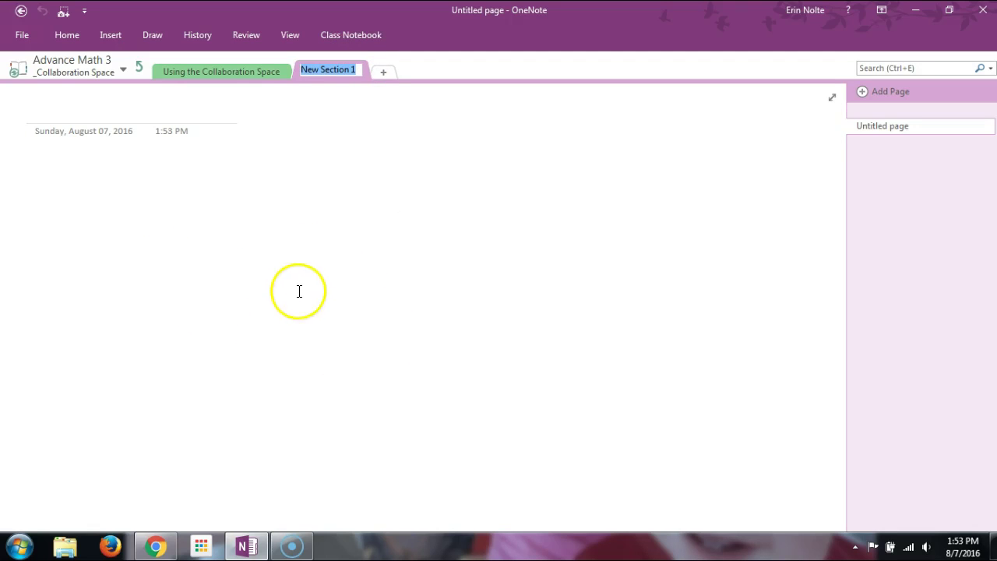
click(140, 70)
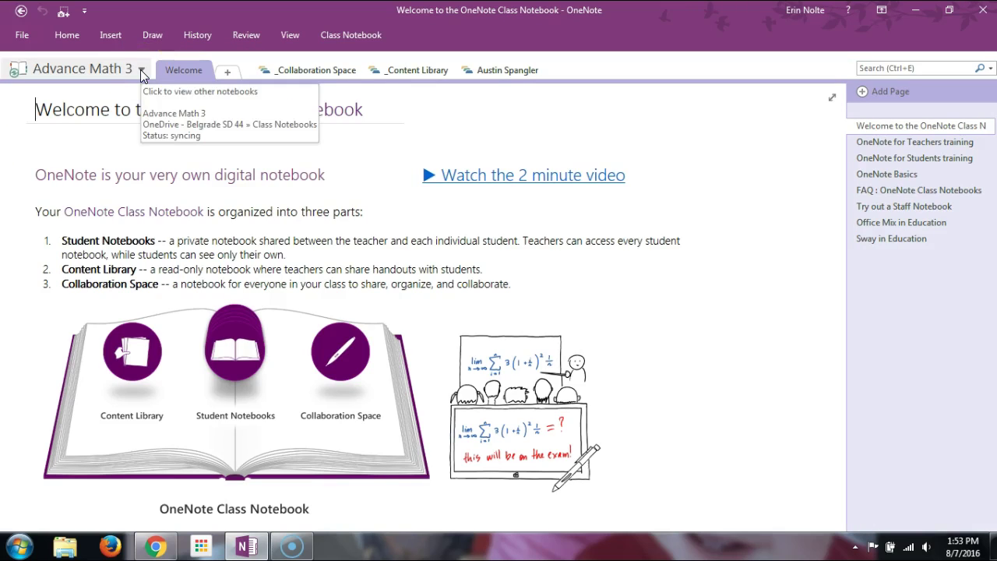
click(413, 71)
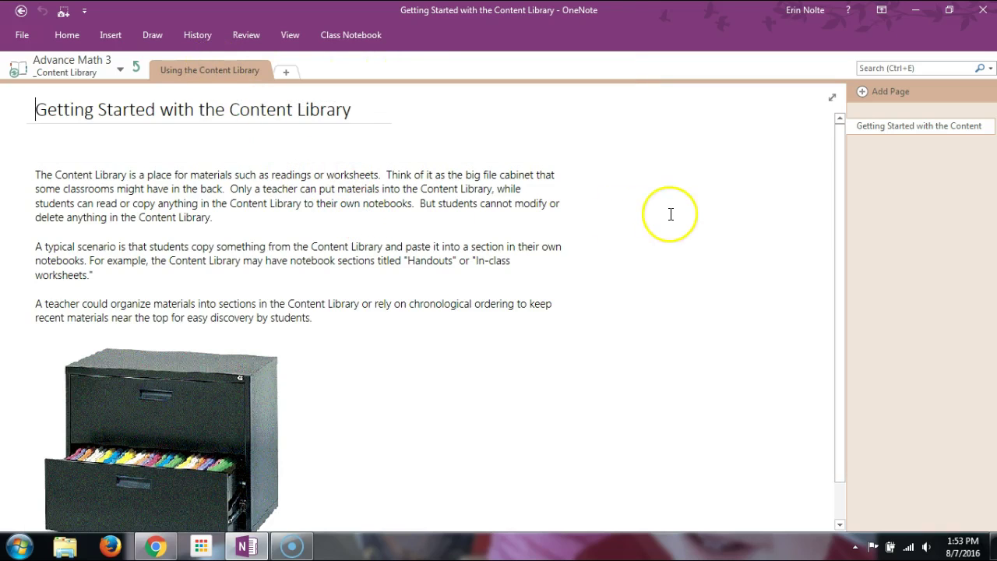
- Create New Section 1 in _Content Library, then go up to Advance Math 3's top level
scroll(671, 215, down, 1)
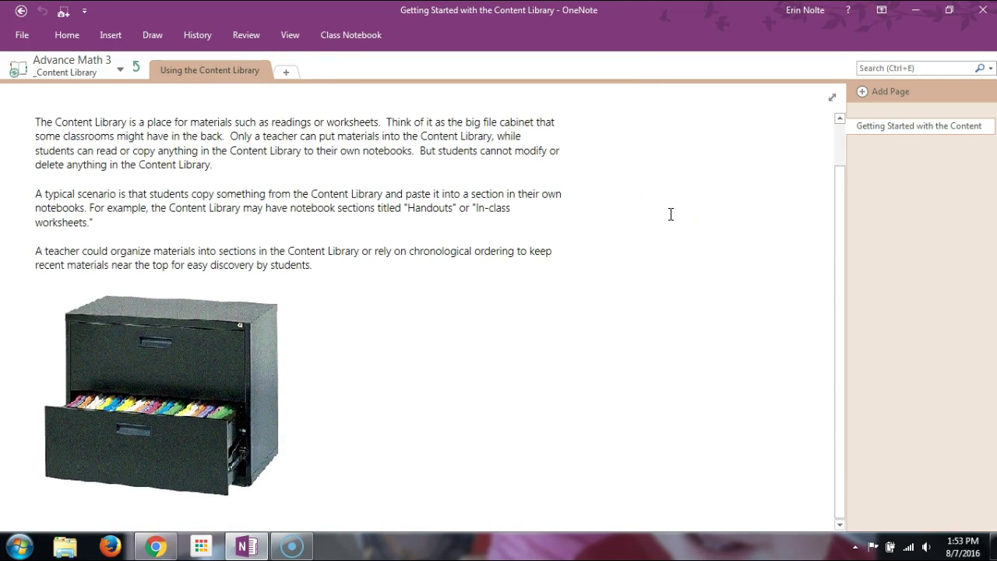
click(287, 73)
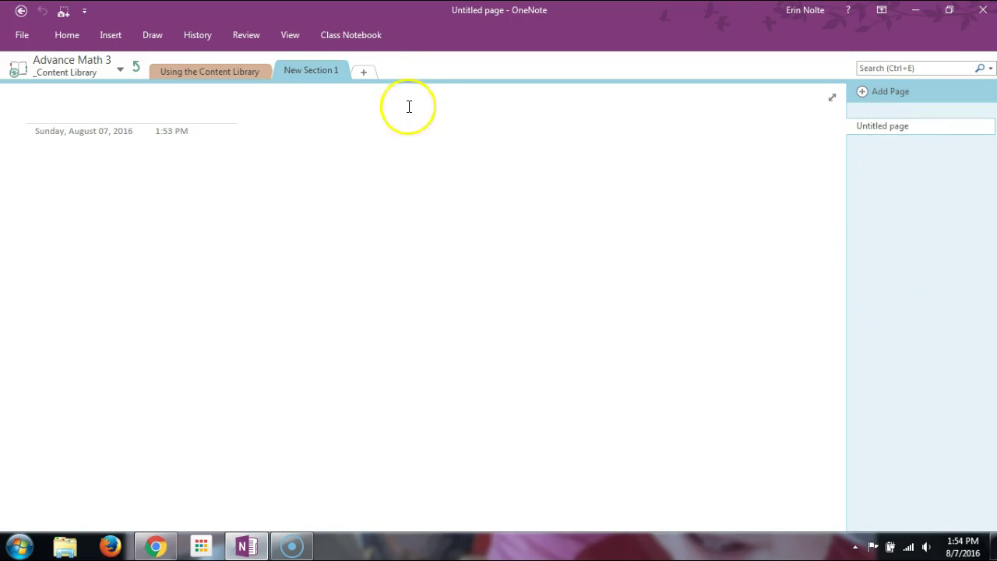
click(137, 65)
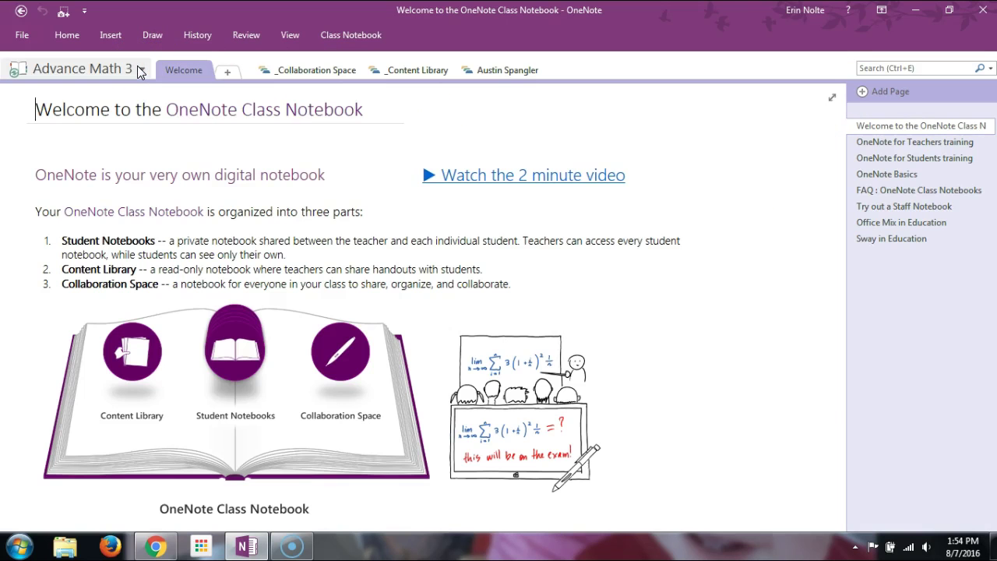
- Browse the student's Class Notes and Homework sections, then open the Advance Math 3 notebook dropdown
click(509, 73)
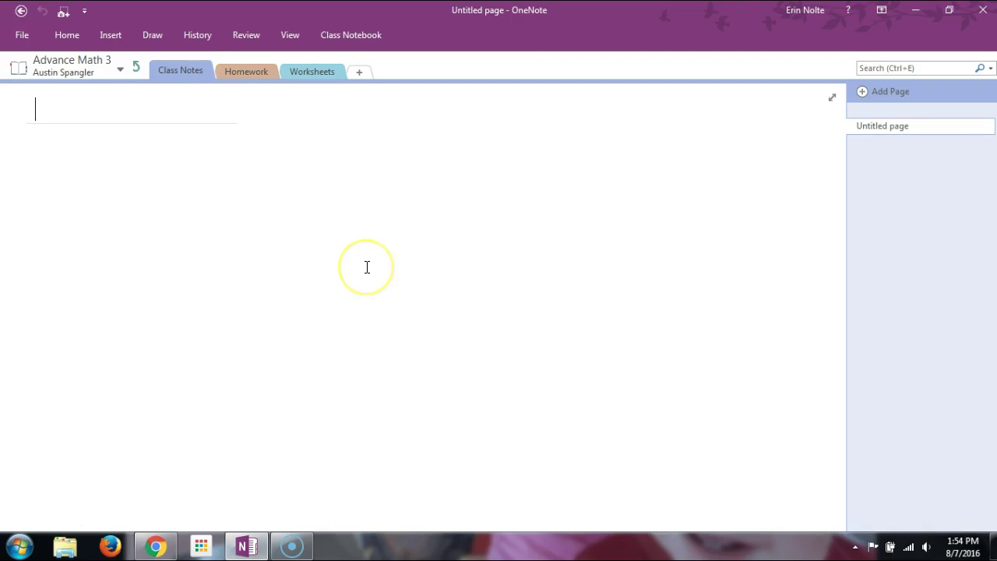
click(239, 71)
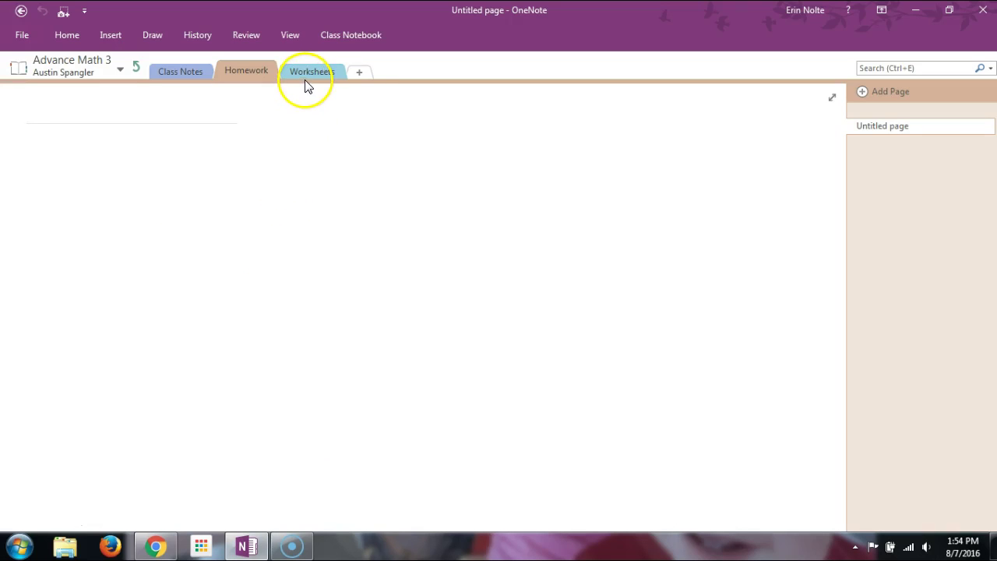
click(136, 68)
click(107, 70)
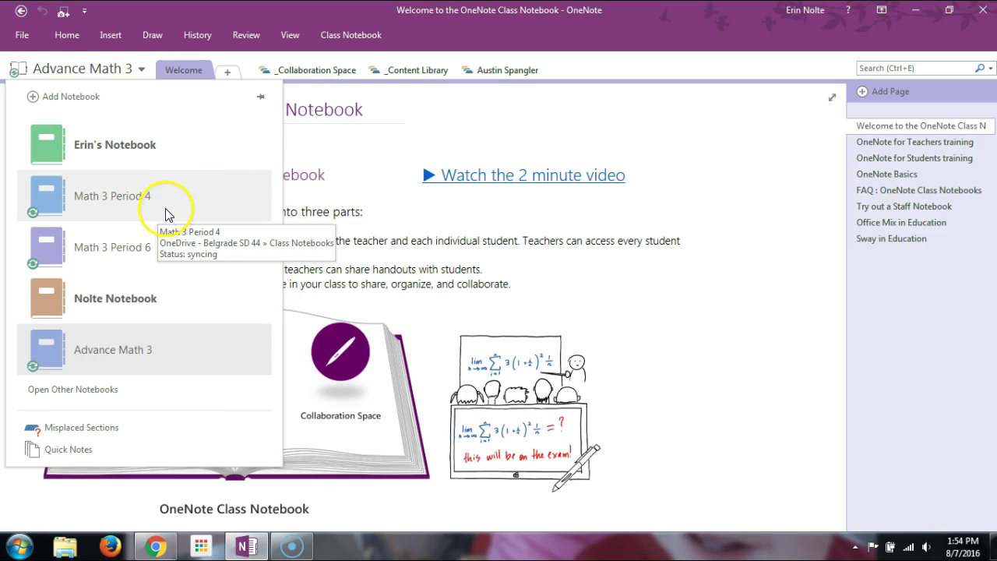
click(115, 198)
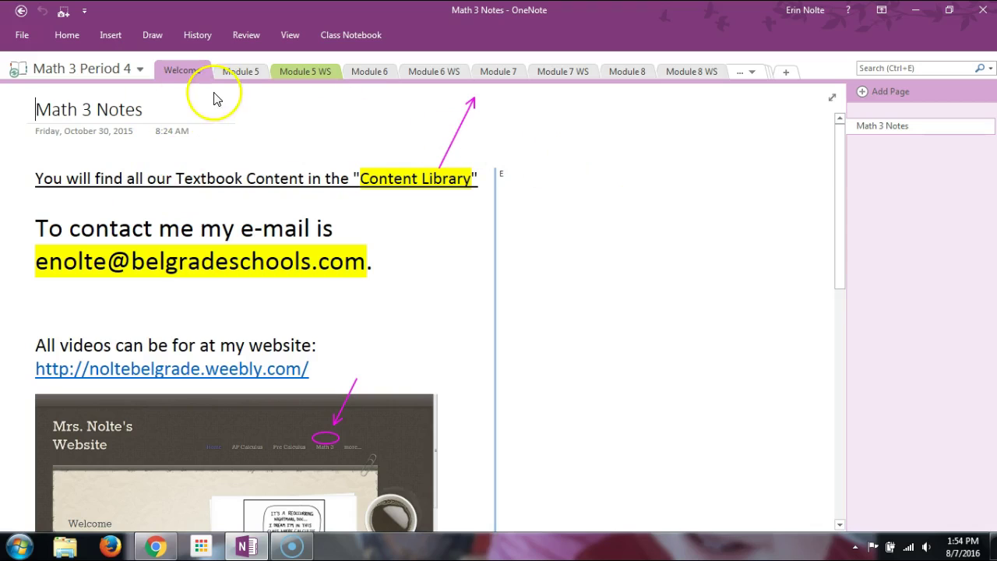
scroll(618, 242, down, 1)
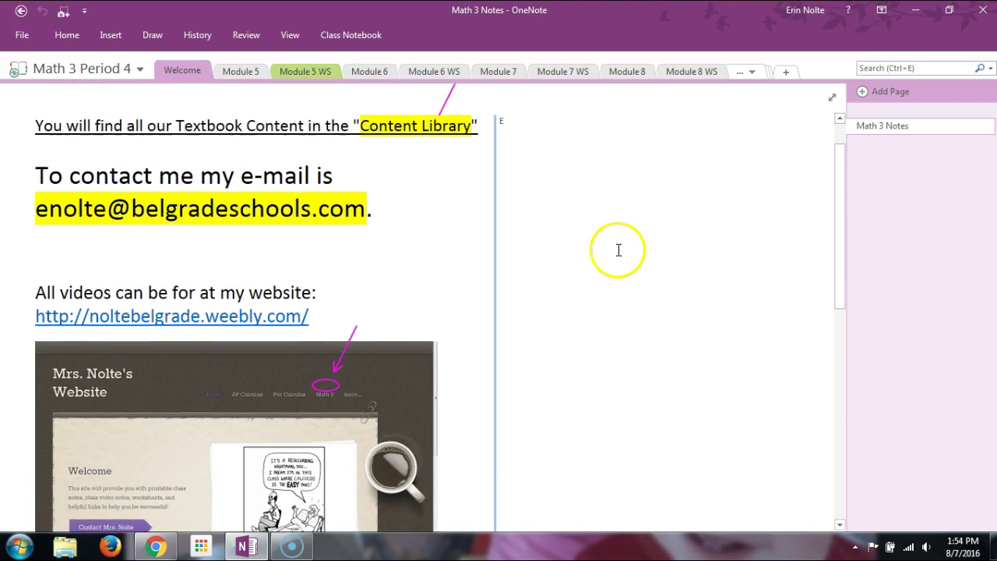
scroll(618, 246, down, 3)
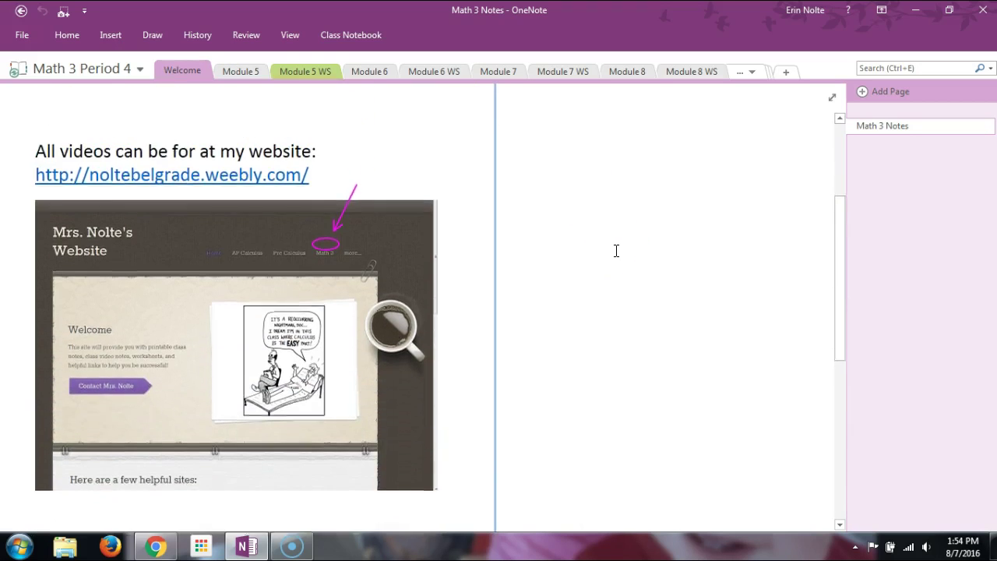
scroll(614, 249, up, 3)
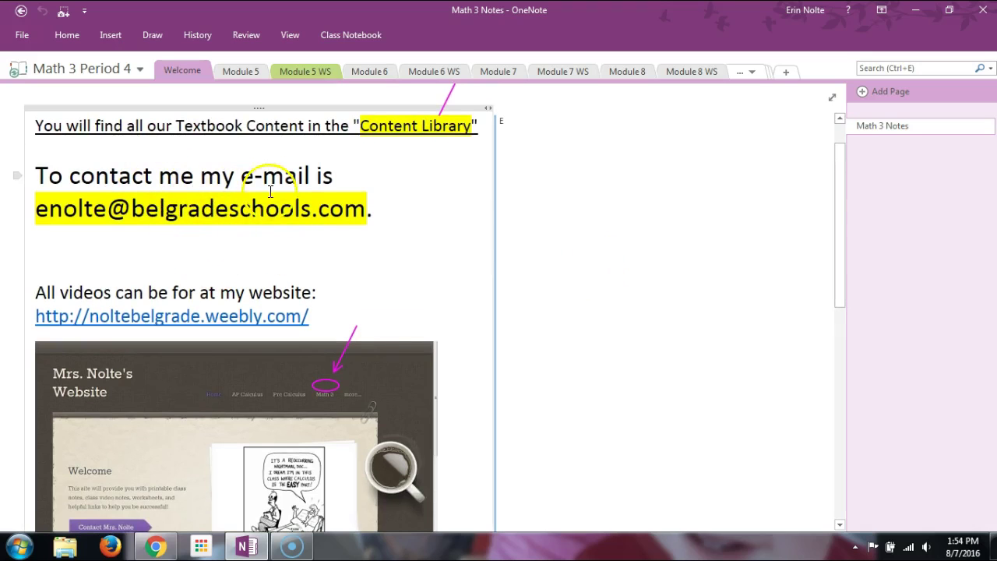
scroll(618, 384, down, 3)
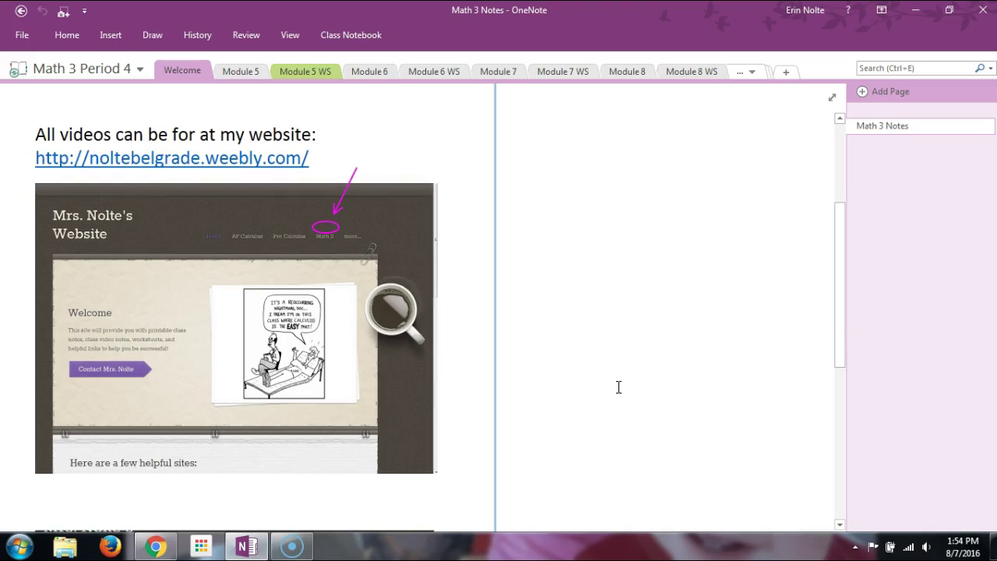
scroll(618, 387, down, 1)
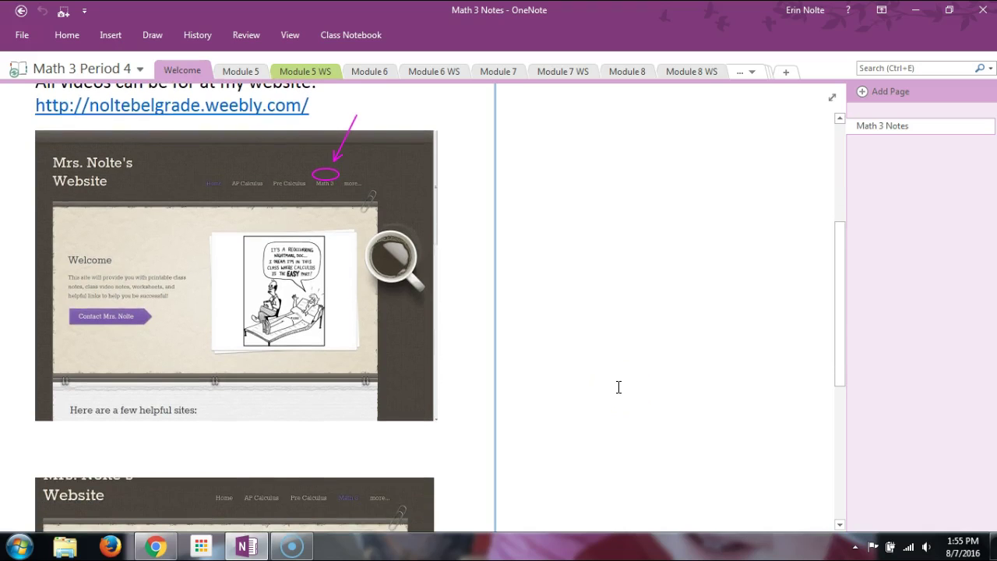
scroll(618, 387, down, 5)
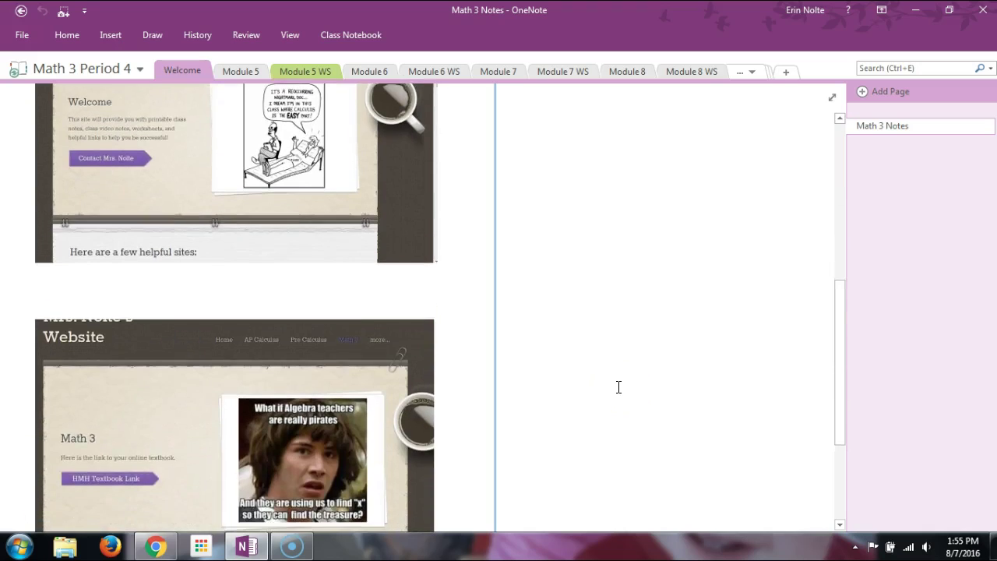
scroll(618, 387, up, 7)
scroll(618, 387, up, 3)
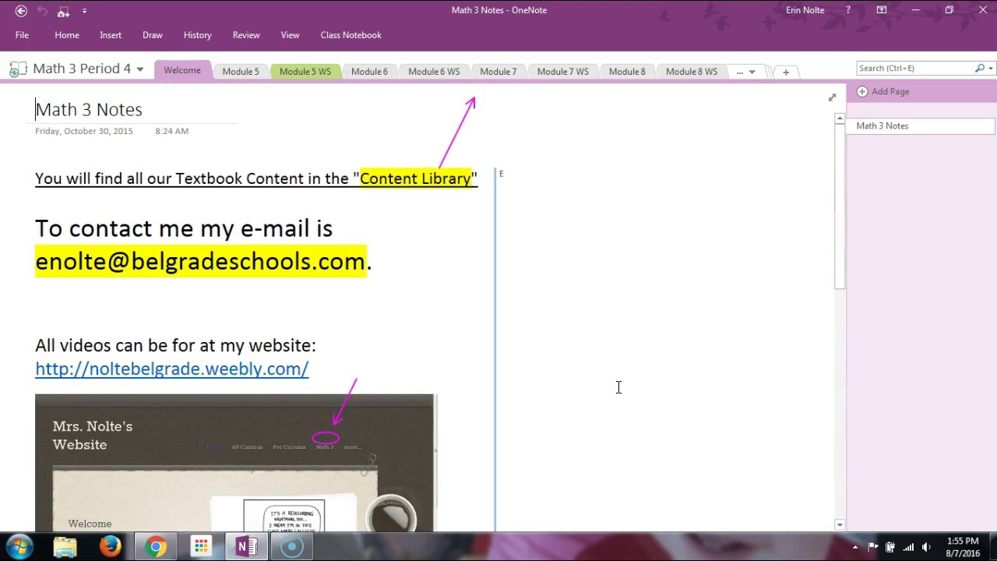
- Open the Module 5 section's 5.2 Inverses of Functions page and read through its handwritten interval-notation notes
click(251, 72)
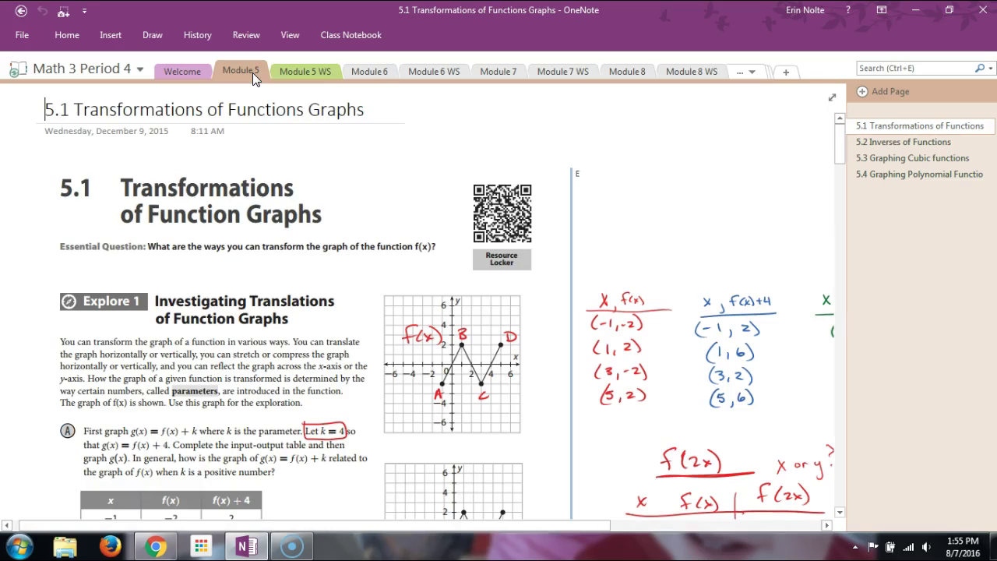
click(248, 130)
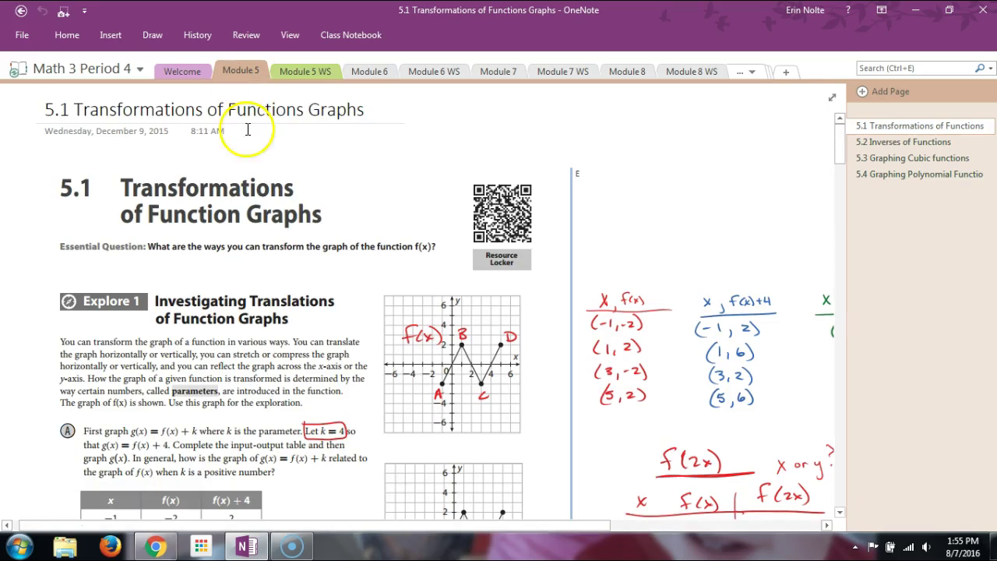
click(894, 146)
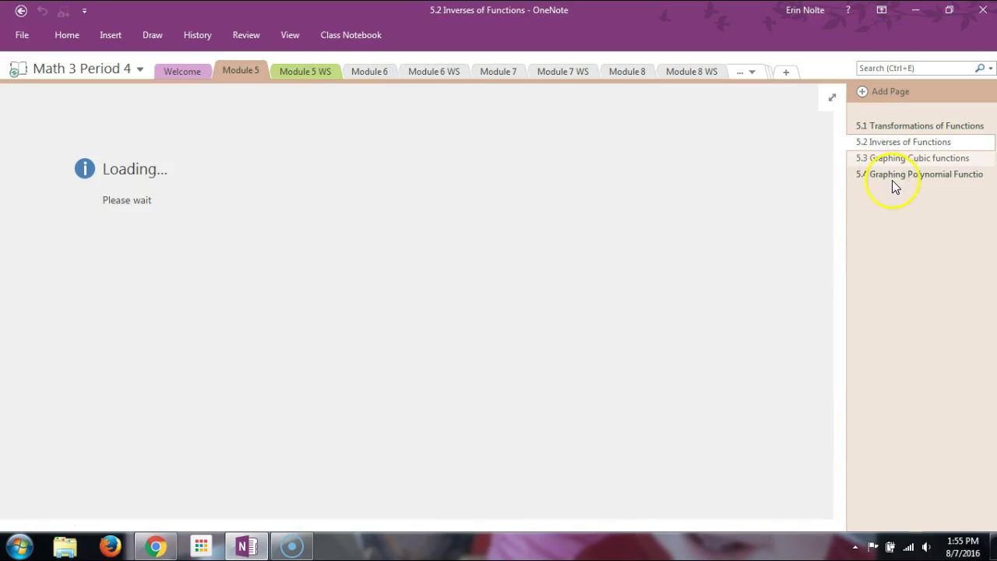
scroll(628, 213, down, 3)
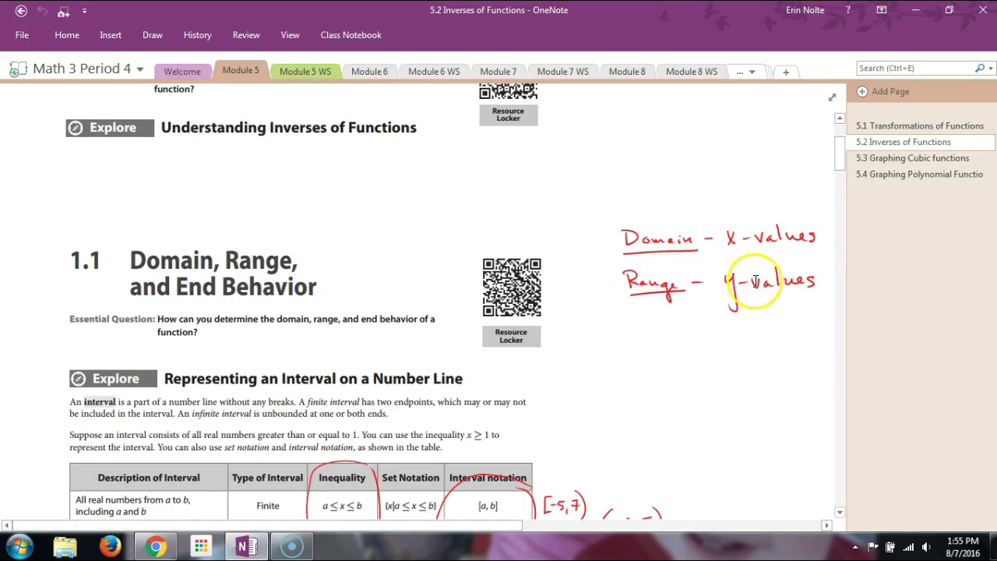
scroll(755, 280, down, 5)
scroll(755, 280, down, 3)
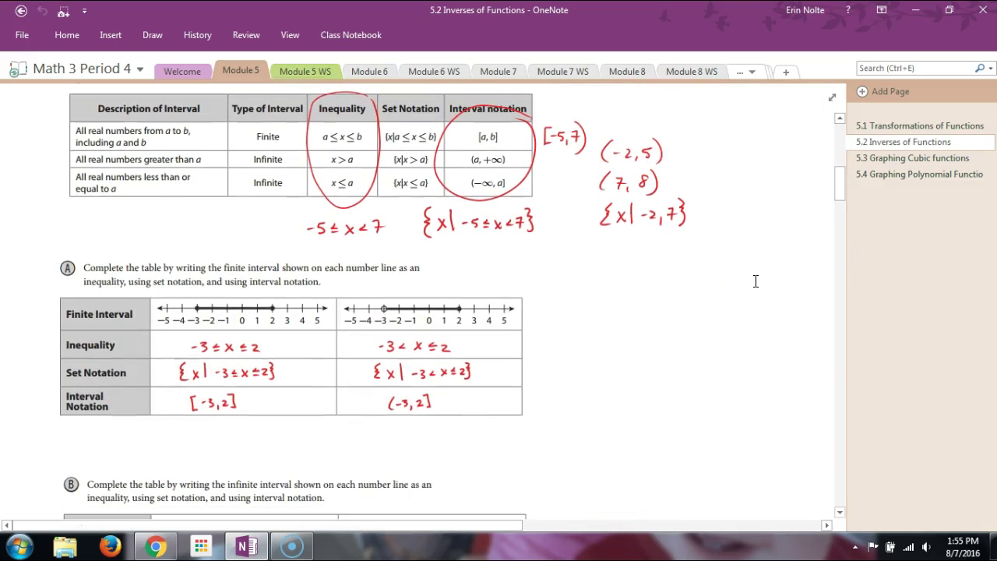
scroll(679, 325, up, 2)
scroll(679, 325, up, 4)
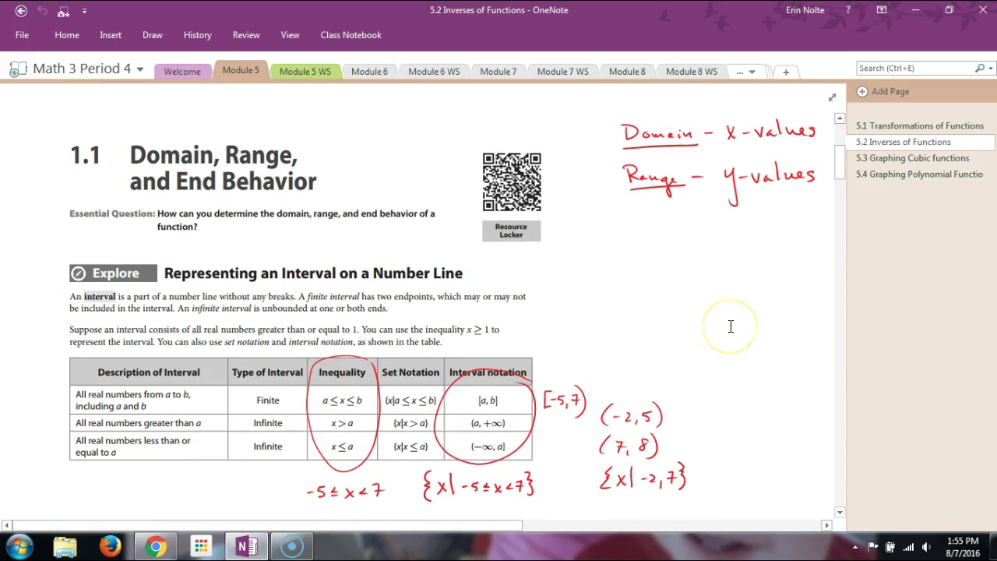
scroll(730, 325, up, 1)
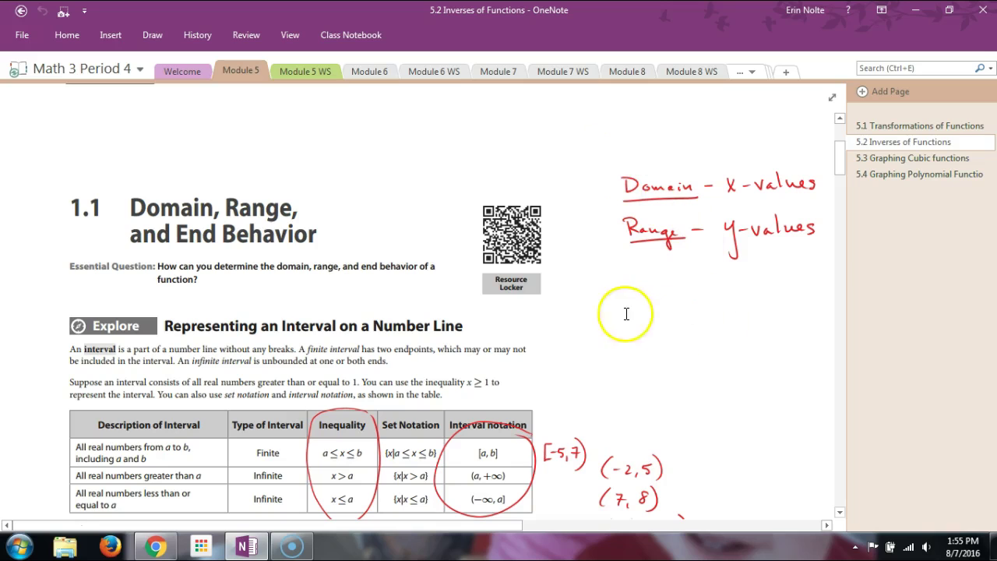
scroll(777, 305, down, 3)
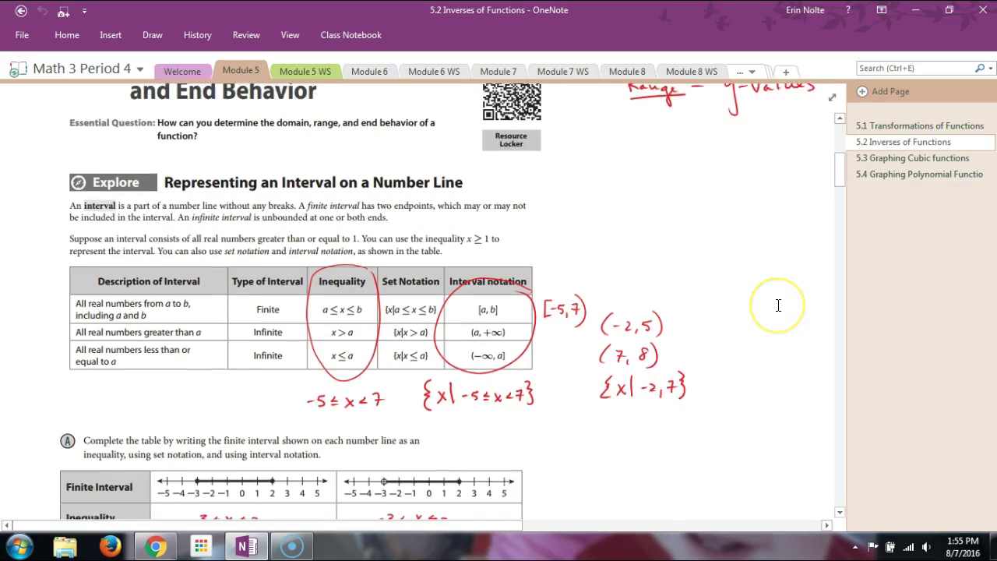
scroll(777, 304, down, 3)
scroll(737, 285, up, 10)
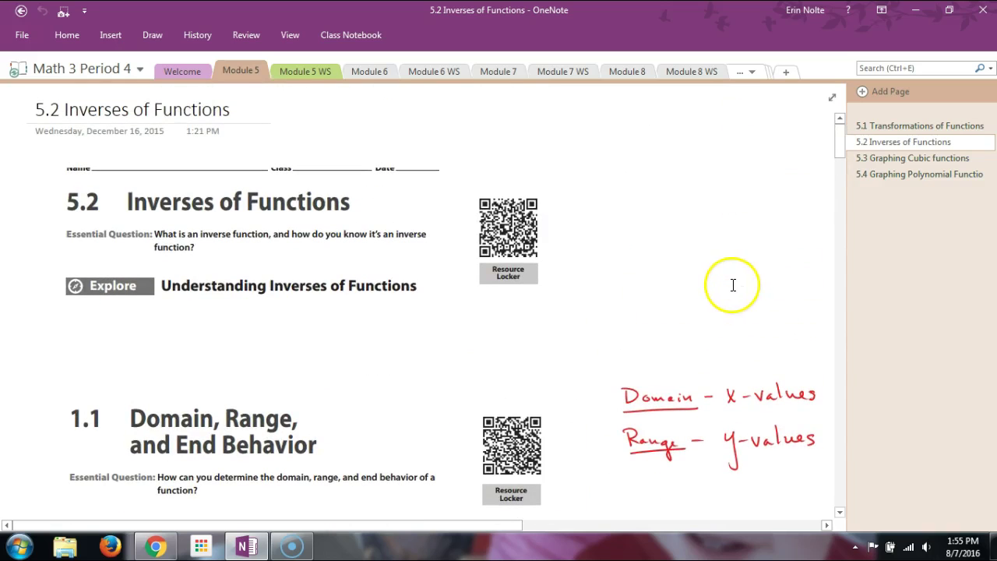
- Switch to the Module 5 WS section and scroll through its 5.1 Ws page
click(305, 70)
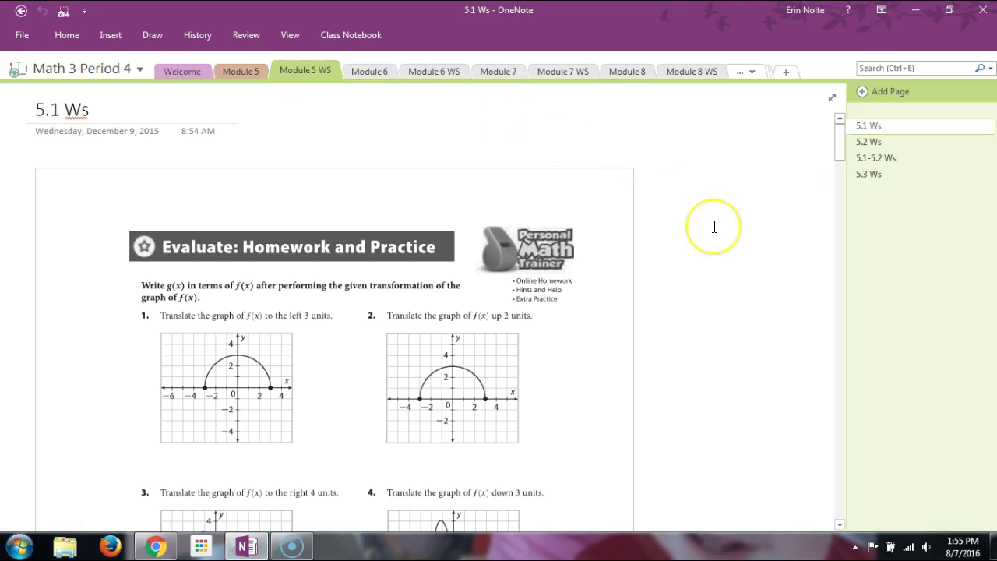
scroll(713, 226, down, 4)
scroll(713, 226, down, 10)
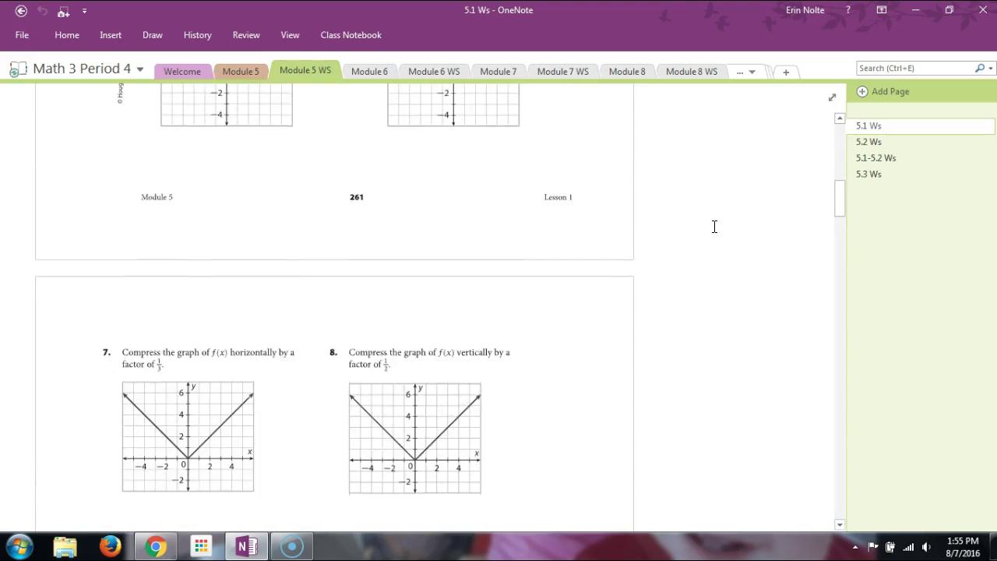
scroll(713, 226, up, 14)
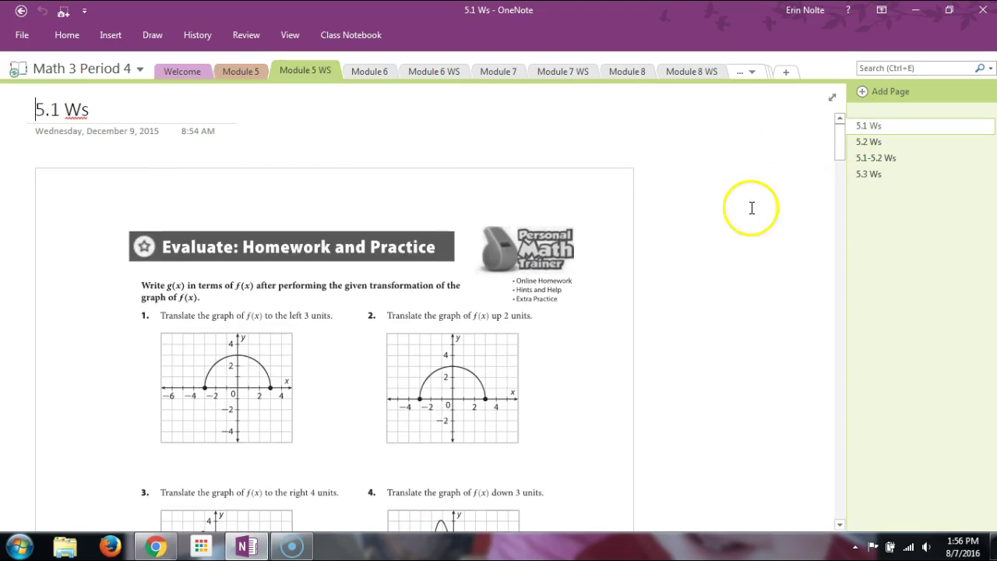
- Browse the hidden-sections list and one student's section group, then return to Module 5 WS
click(756, 71)
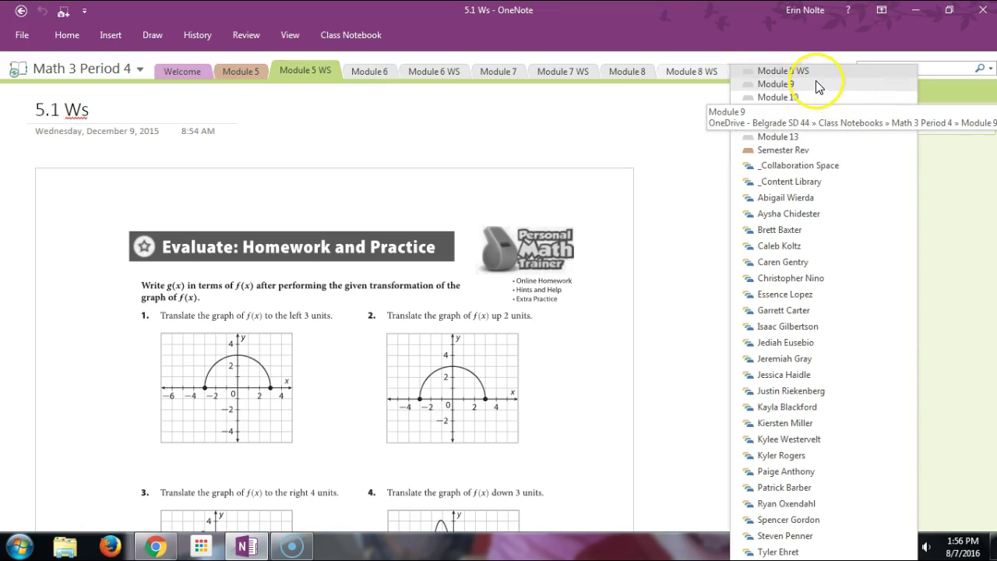
click(828, 192)
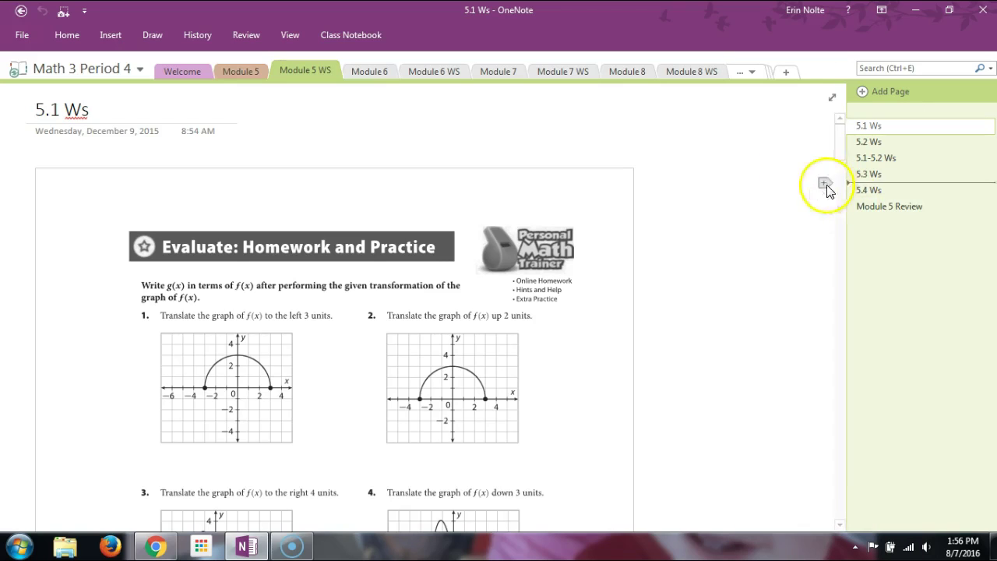
click(755, 71)
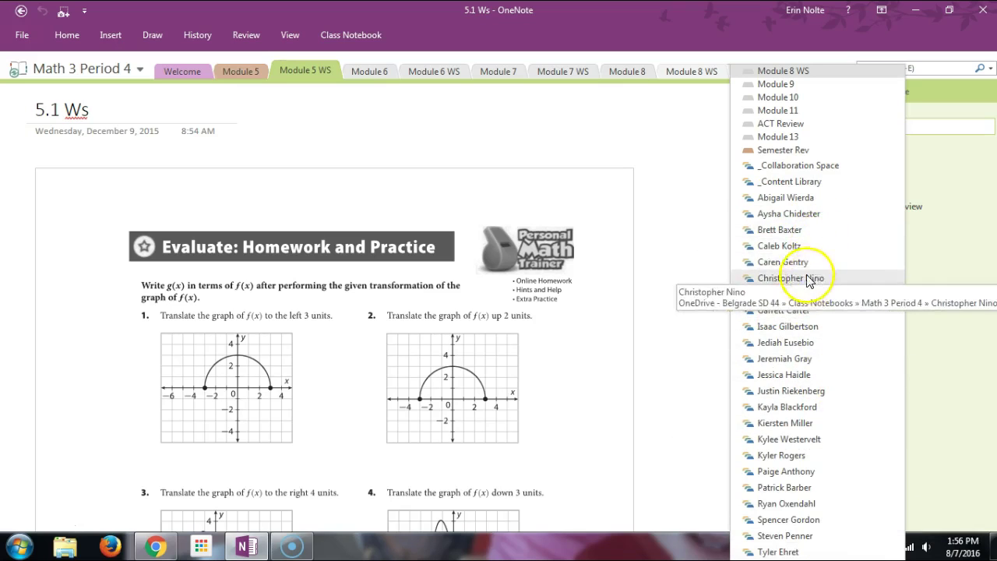
click(786, 214)
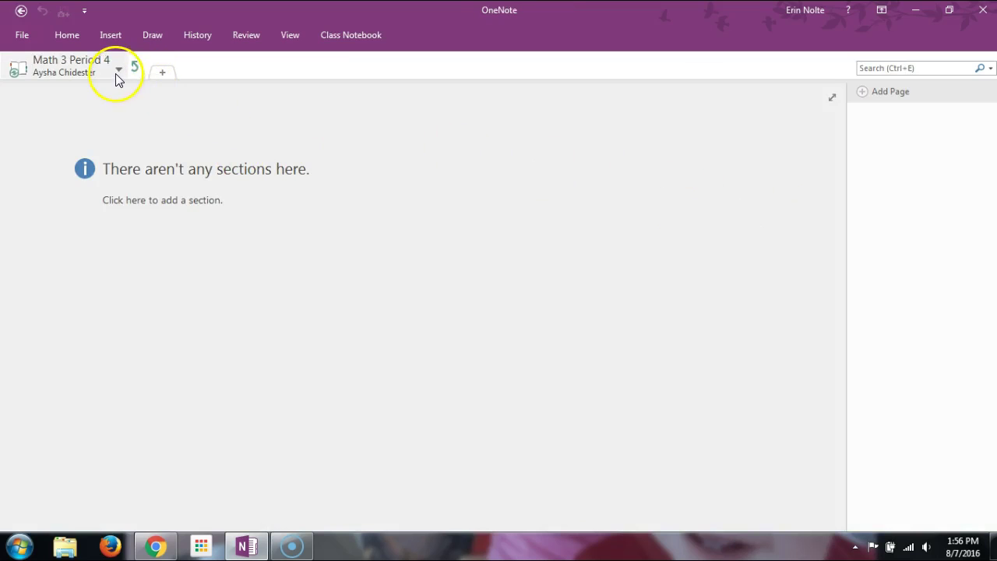
click(135, 71)
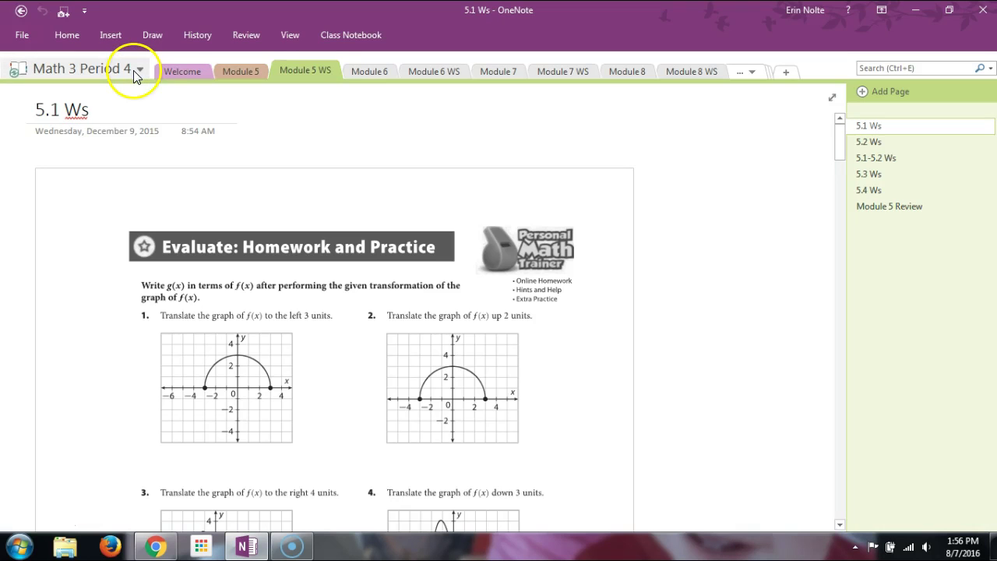
click(751, 70)
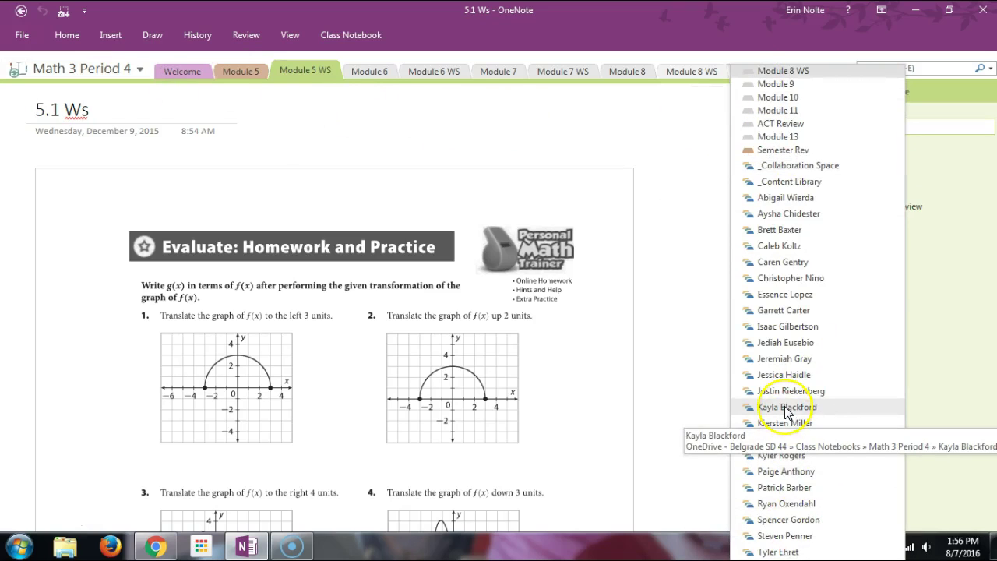
click(685, 163)
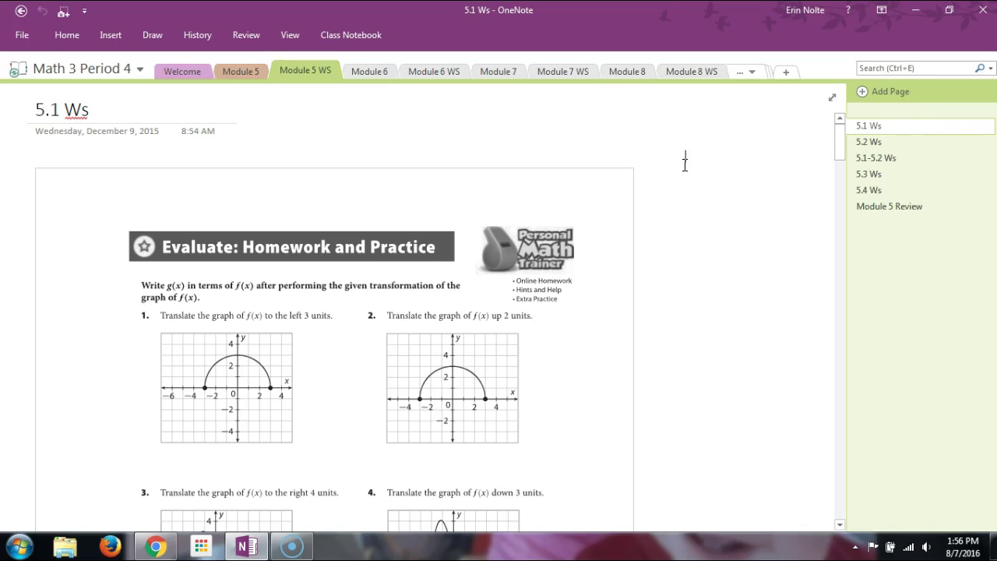
scroll(713, 145, down, 1)
scroll(713, 146, up, 1)
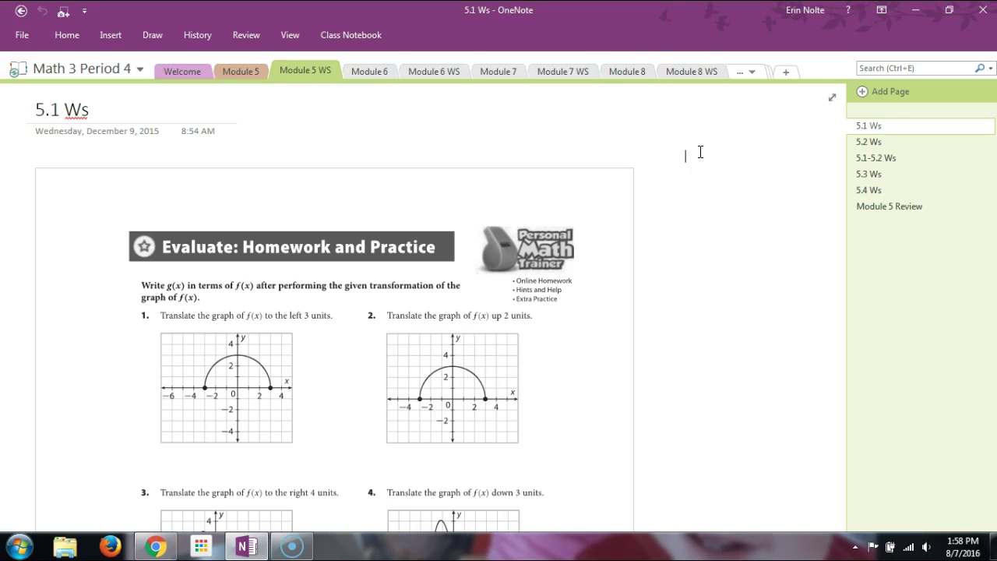
click(701, 236)
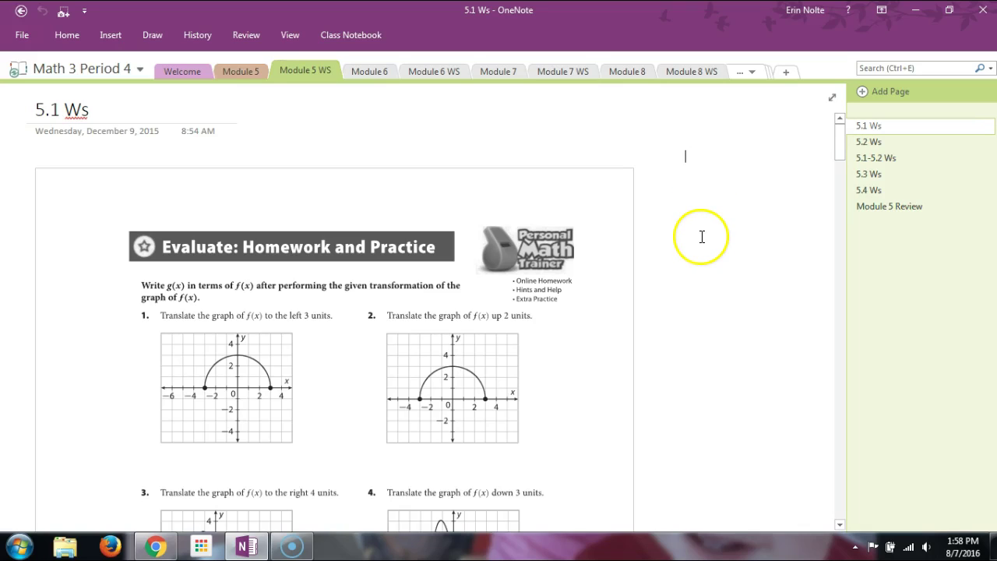